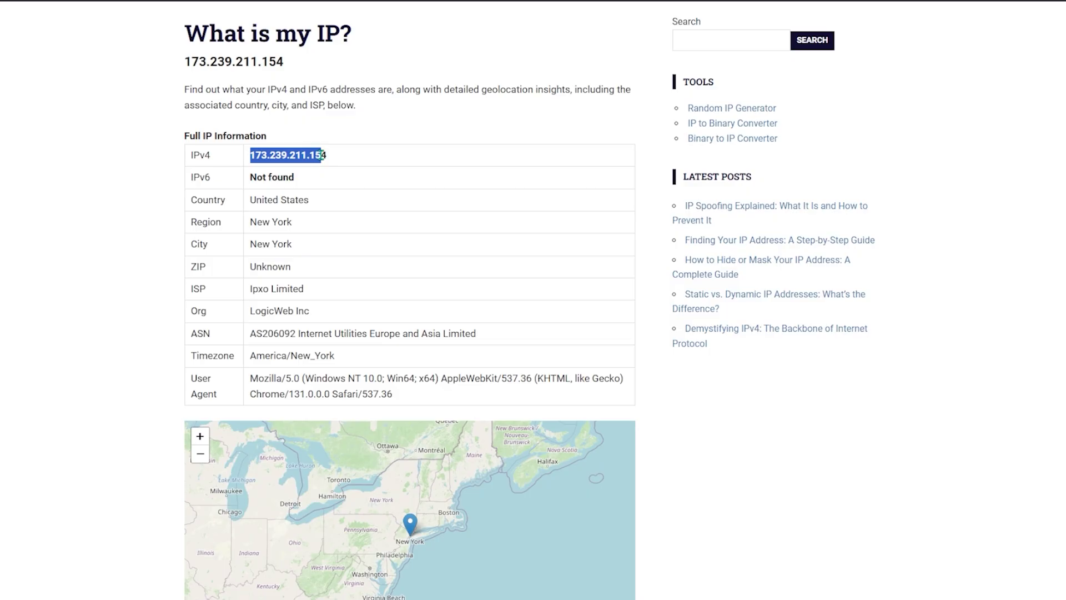
# - Select and deselect part of the IP address on the IP lookup page
pyautogui.click(324, 155)
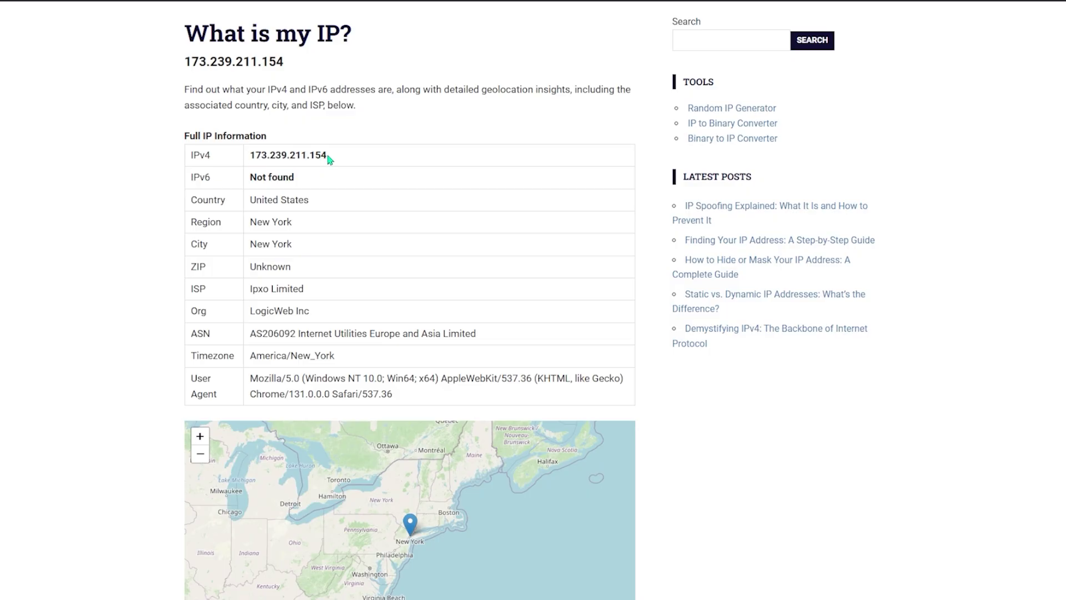
pyautogui.moveTo(321, 156); pyautogui.dragTo(326, 156)
pyautogui.click(330, 159)
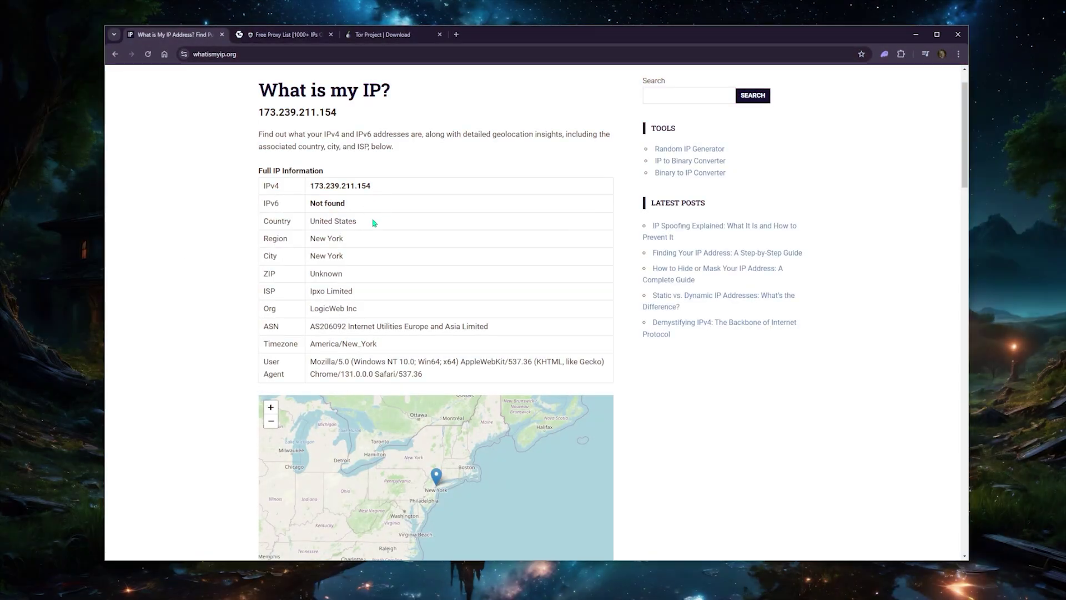
pyautogui.scroll(-1, 370, 225)
pyautogui.scroll(1, 370, 230)
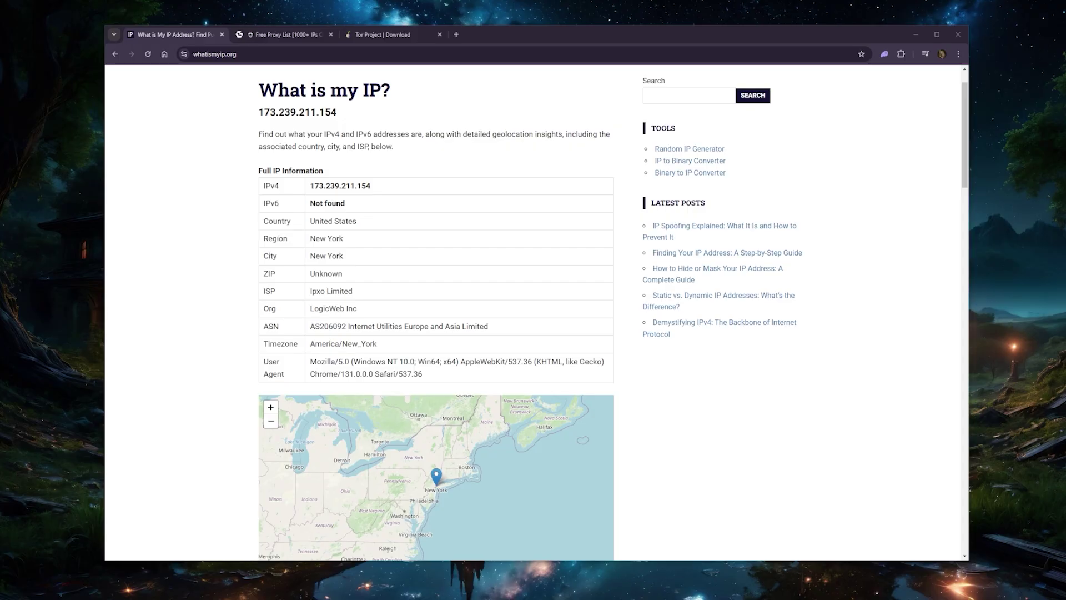
# - Open the STUDIO Ethernet connection's properties in Windows Settings
pyautogui.press('super')
pyautogui.click(11, 572)
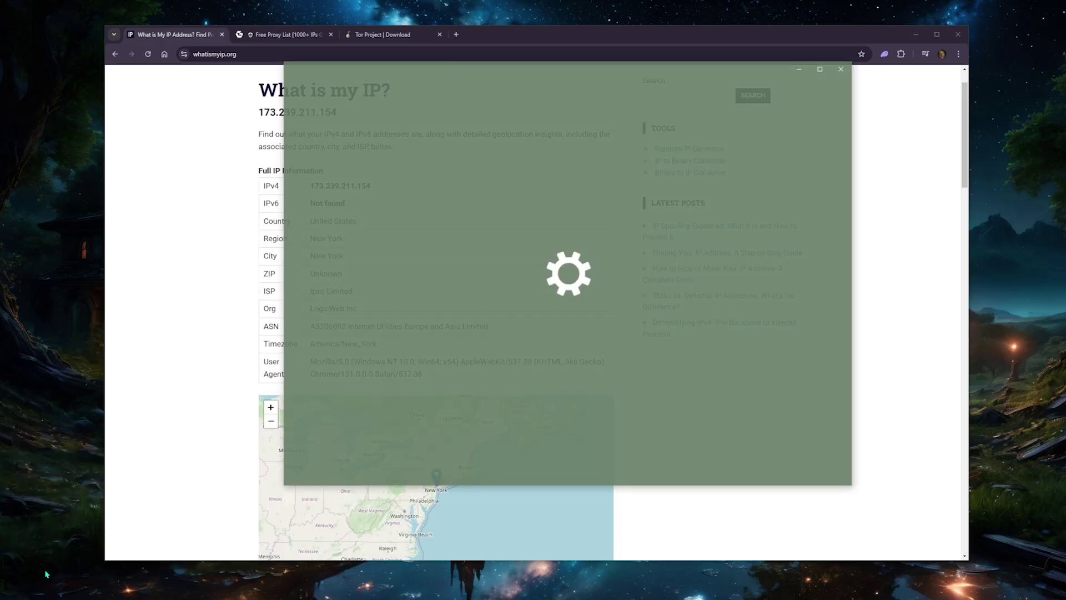
pyautogui.click(702, 222)
pyautogui.click(485, 249)
pyautogui.scroll(-3, 579, 256)
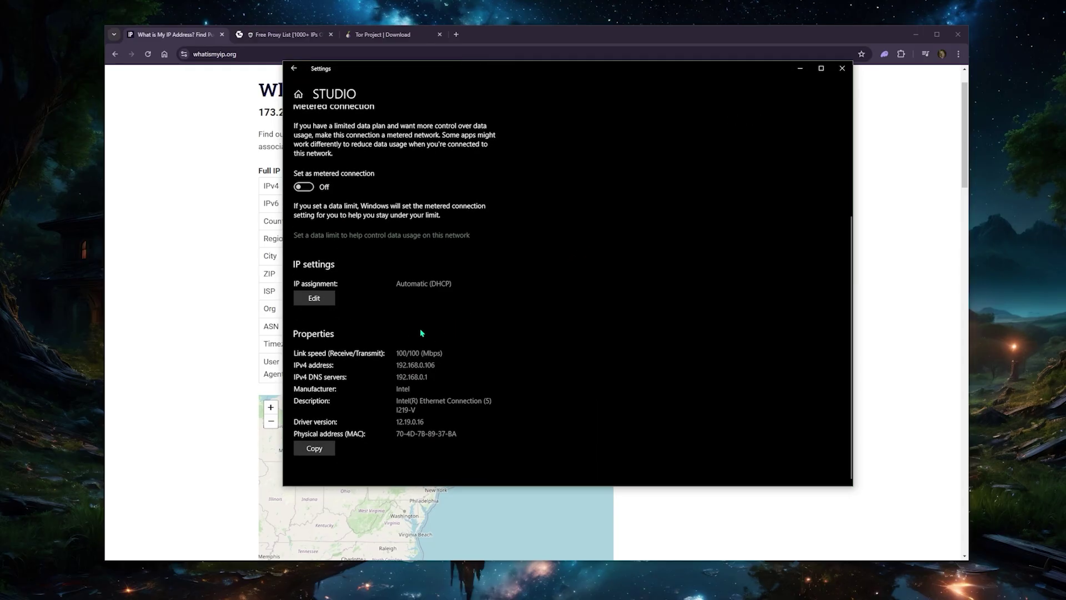
# - Switch the IP assignment to Manual and turn IPv4 on
pyautogui.click(312, 300)
pyautogui.click(611, 264)
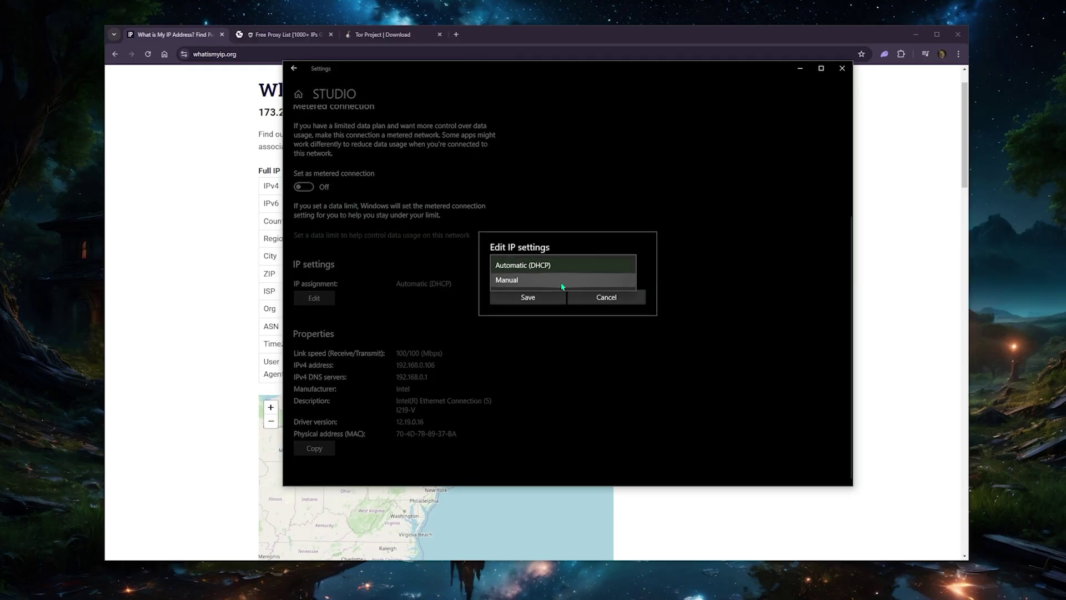
pyautogui.click(530, 281)
pyautogui.click(506, 268)
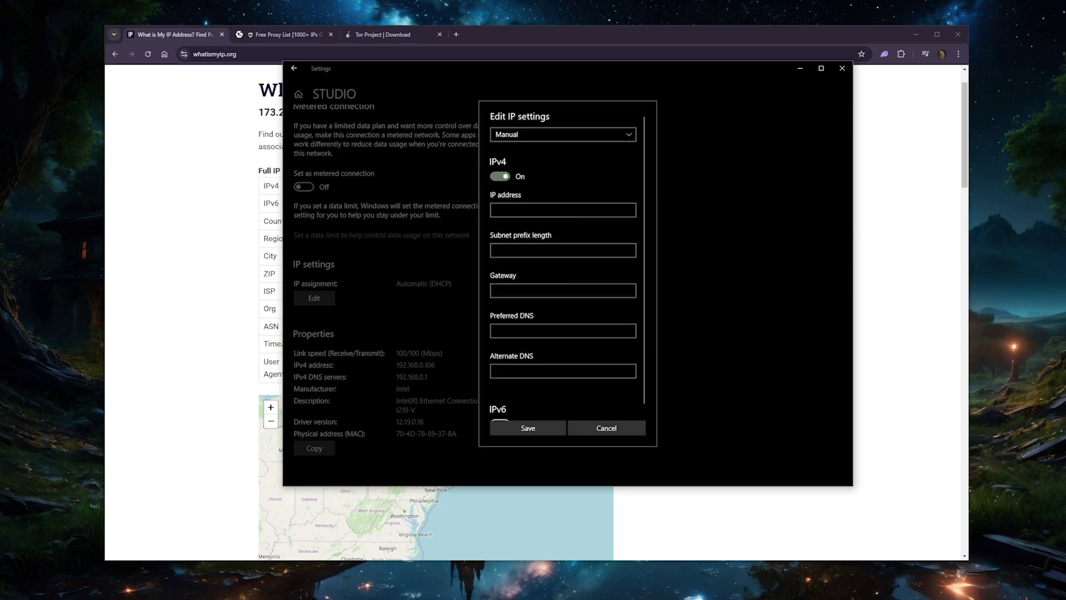
pyautogui.click(183, 116)
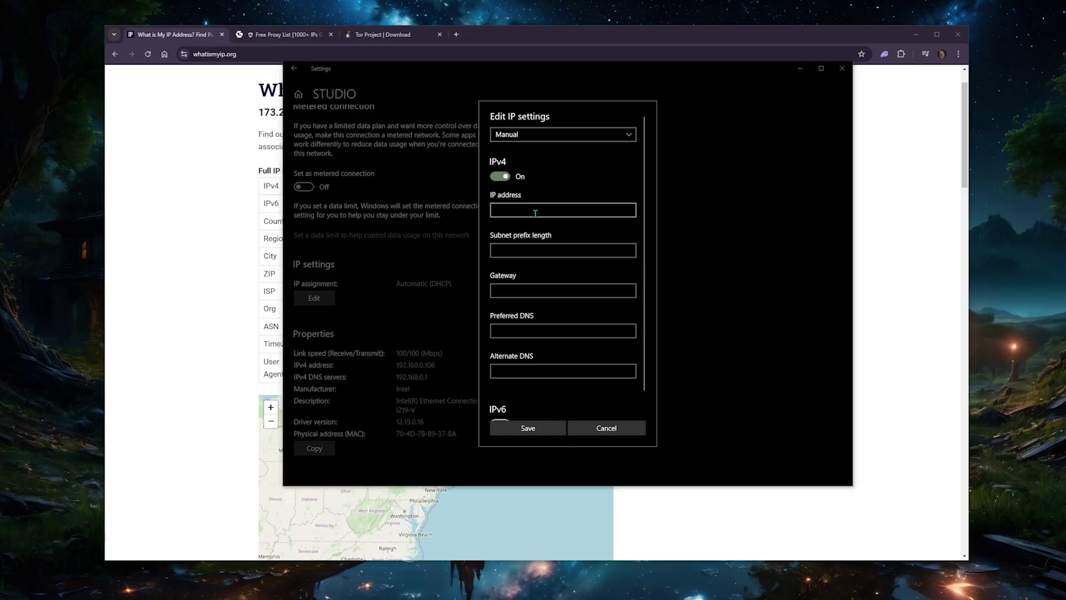
# - Enter subnet prefix length 255.255.255.0 and gateway 192.168.1.1 in the manual IPv4 form
pyautogui.click(521, 250)
pyautogui.write('255')
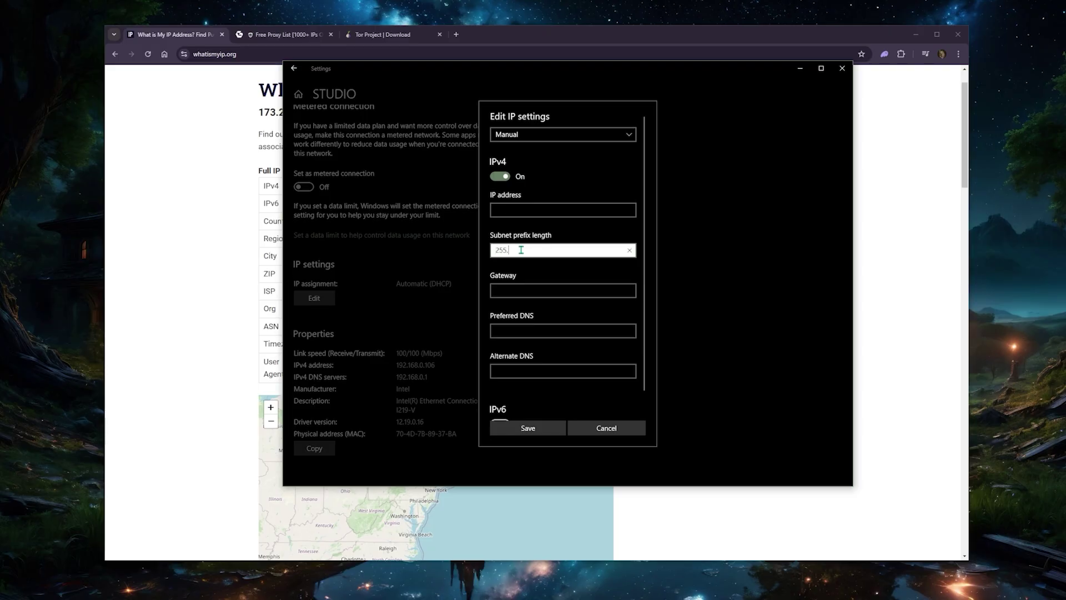
pyautogui.write('.255.255.0')
pyautogui.click(542, 290)
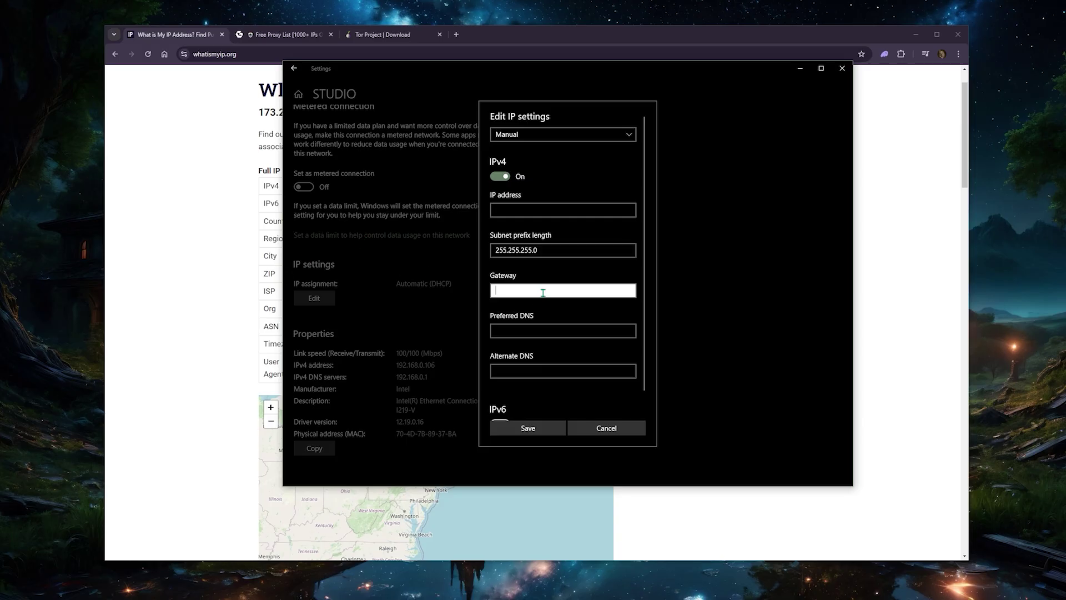
pyautogui.write('192.168.1.1')
pyautogui.click(208, 475)
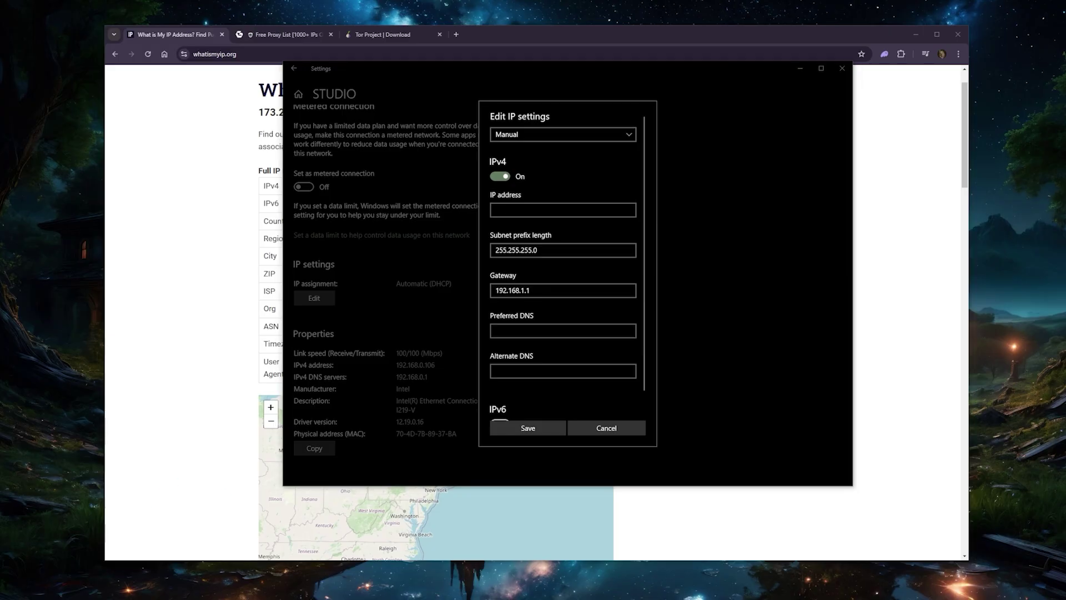
pyautogui.press('super')
# - Open Command Prompt from search and run ipconfig to list the adapter addresses
pyautogui.write('cmd')
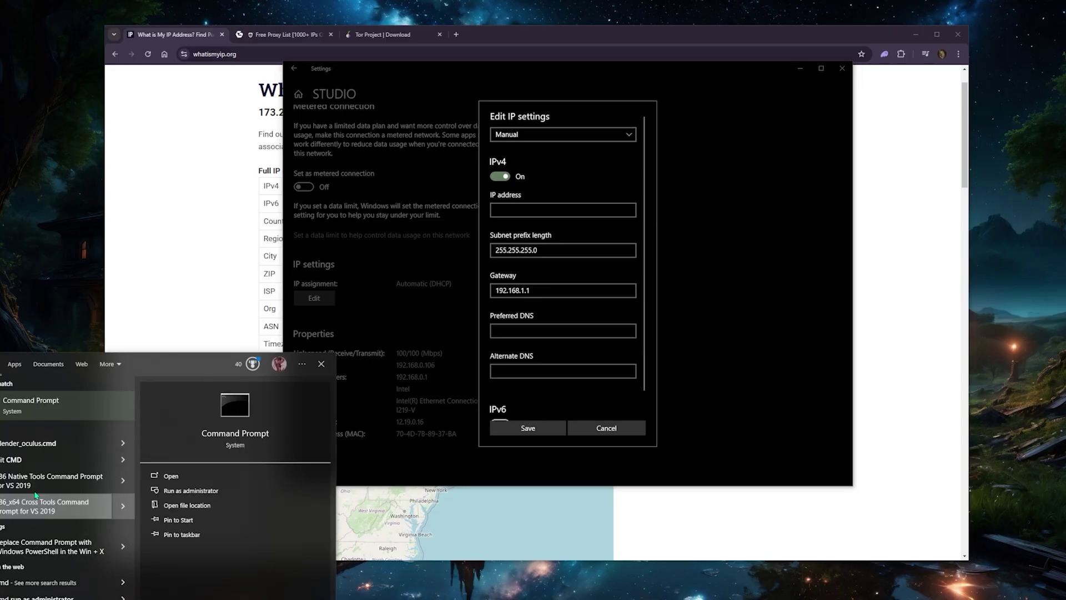
pyautogui.click(56, 404)
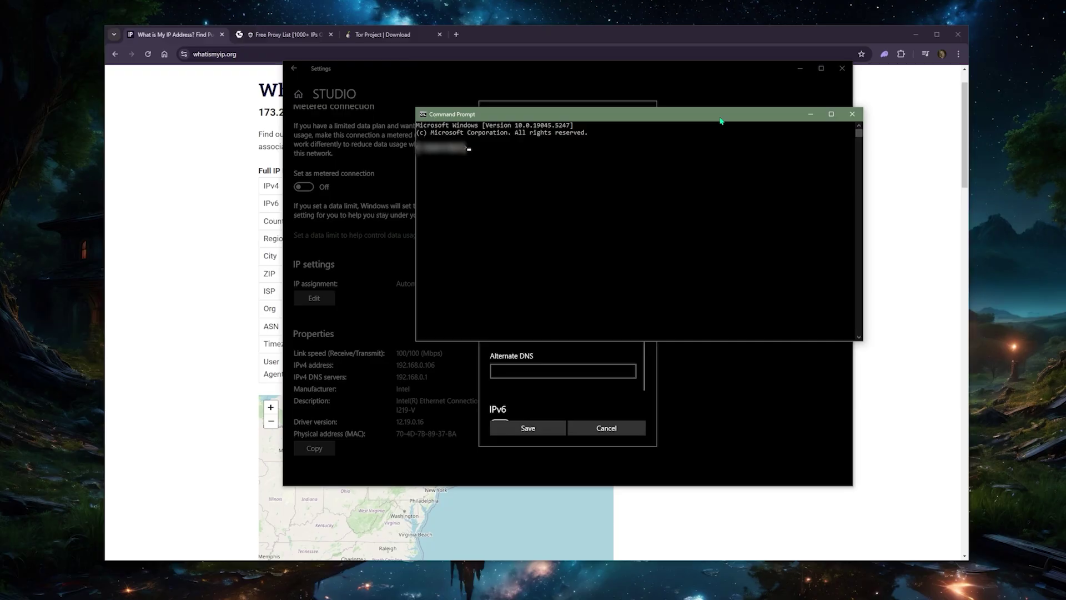
pyautogui.write('ipconfig')
pyautogui.press('Return')
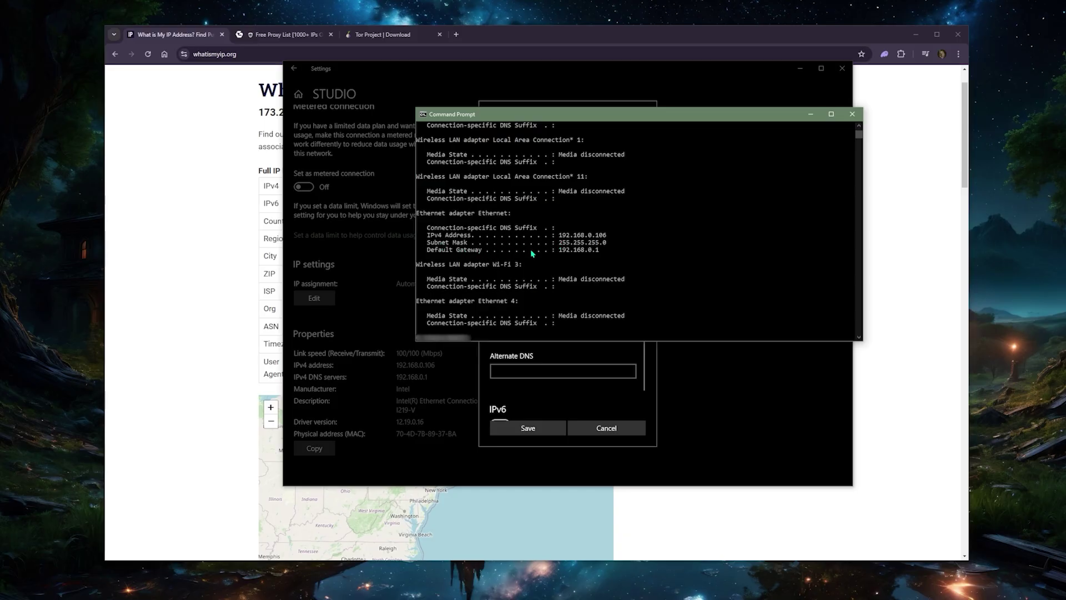
pyautogui.click(852, 114)
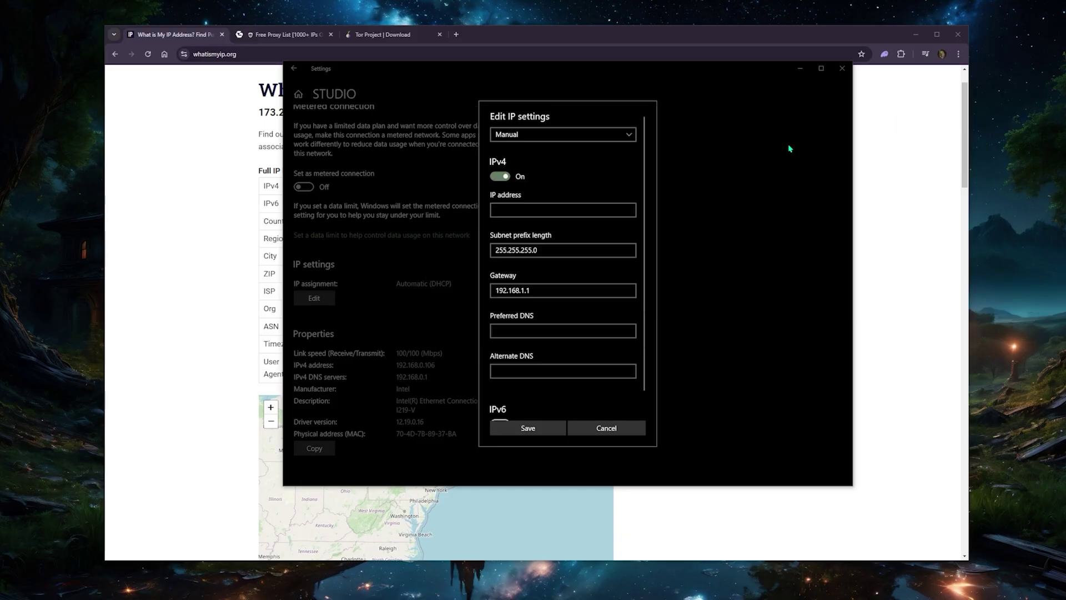
pyautogui.click(521, 209)
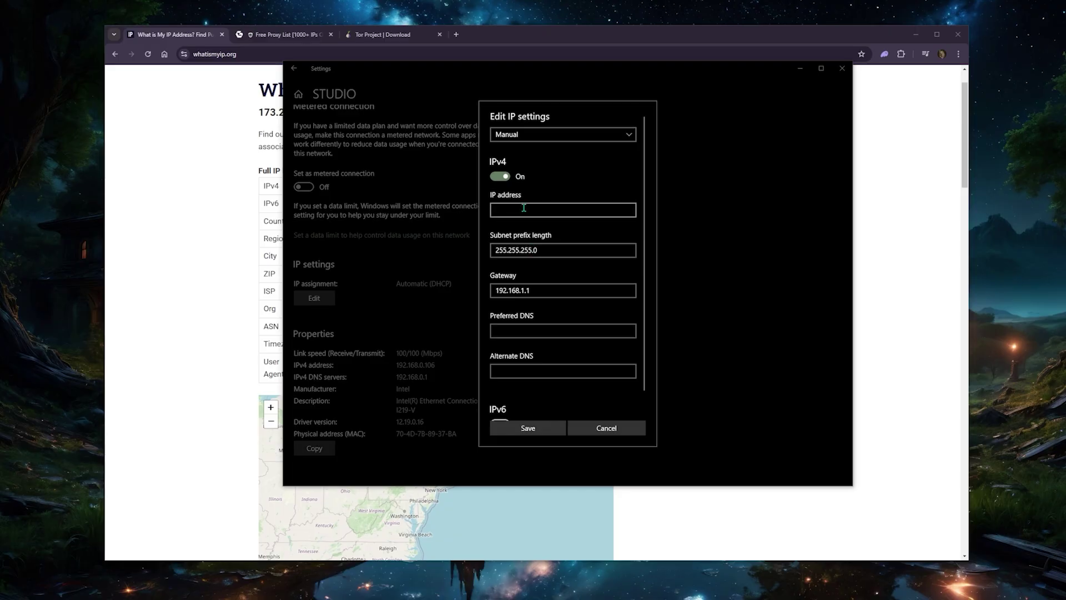
pyautogui.click(216, 118)
pyautogui.moveTo(257, 111); pyautogui.dragTo(364, 112)
pyautogui.hotkey('ctrl', 'c')
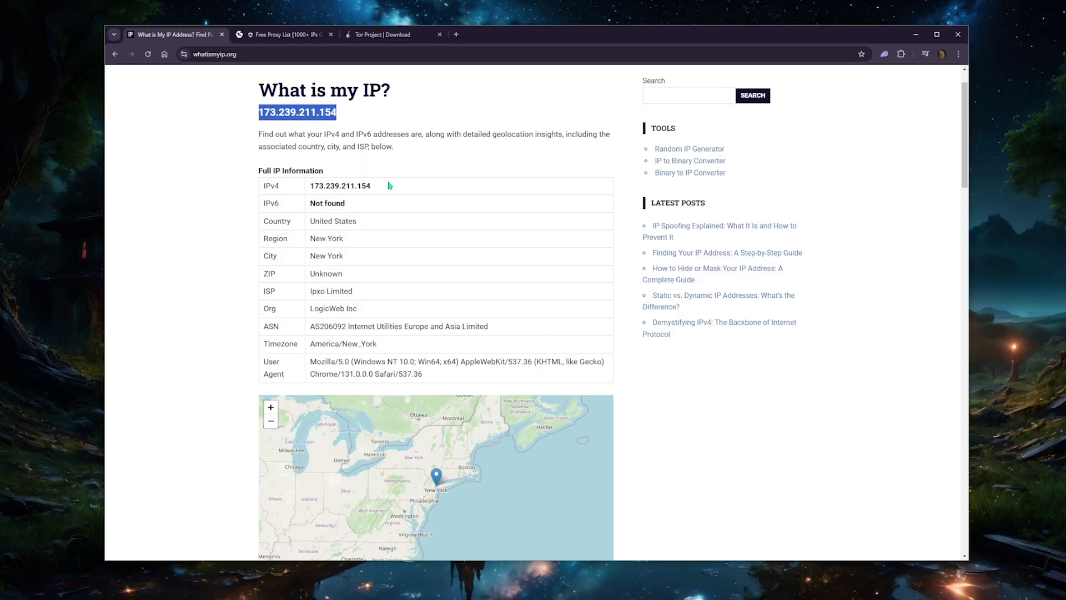
pyautogui.hotkey('alt', 'Tab')
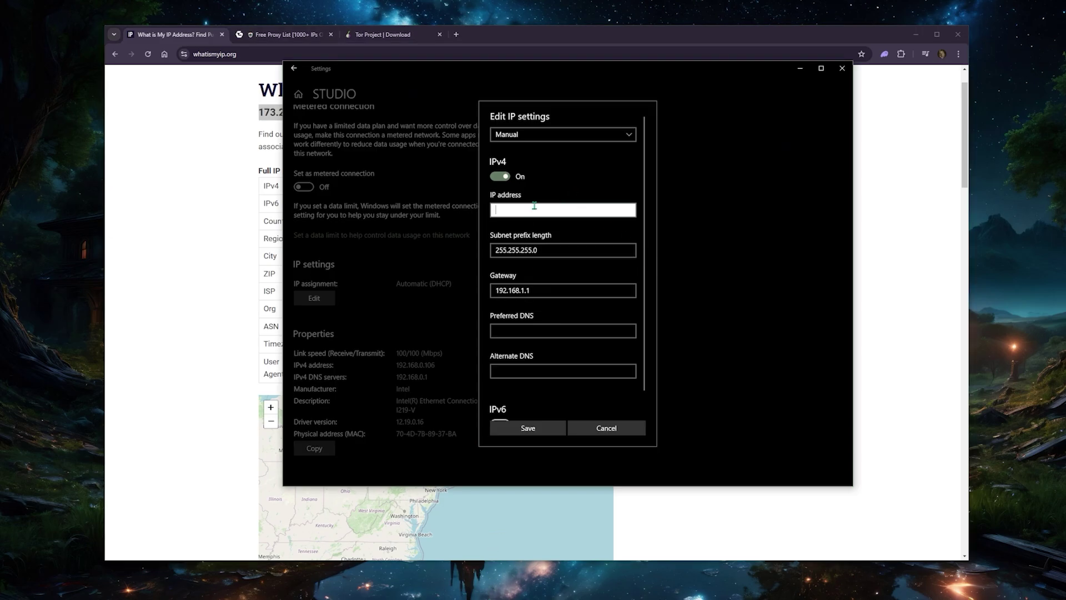
pyautogui.hotkey('ctrl', 'v')
pyautogui.press('BackSpace')
pyautogui.click(603, 430)
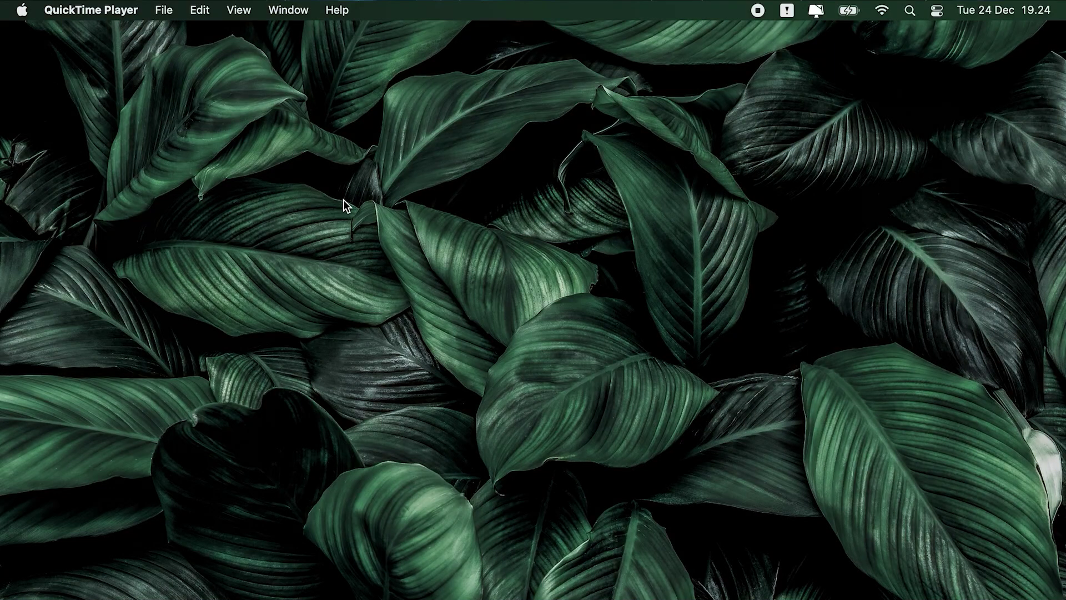
# - Open the advanced Wi-Fi TCP/IP settings in macOS System Preferences' Network pane
pyautogui.click(22, 11)
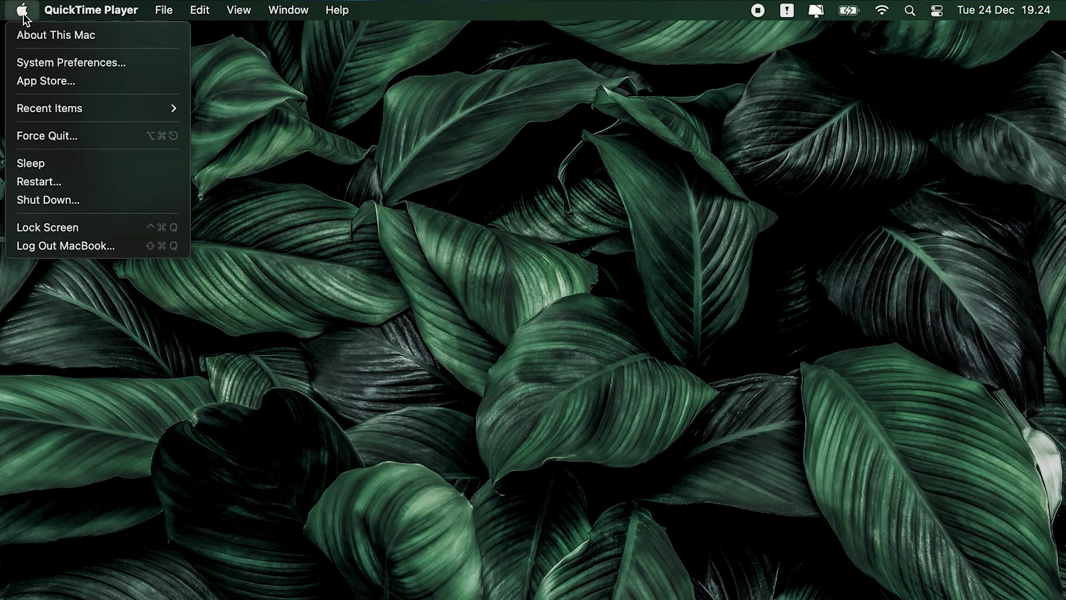
pyautogui.click(39, 57)
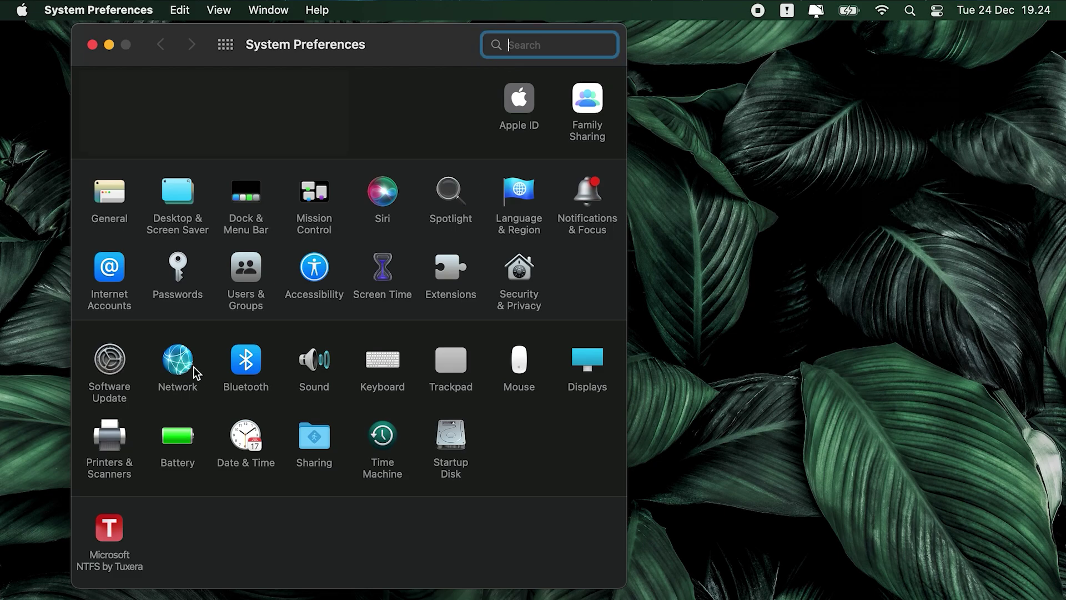
pyautogui.click(189, 367)
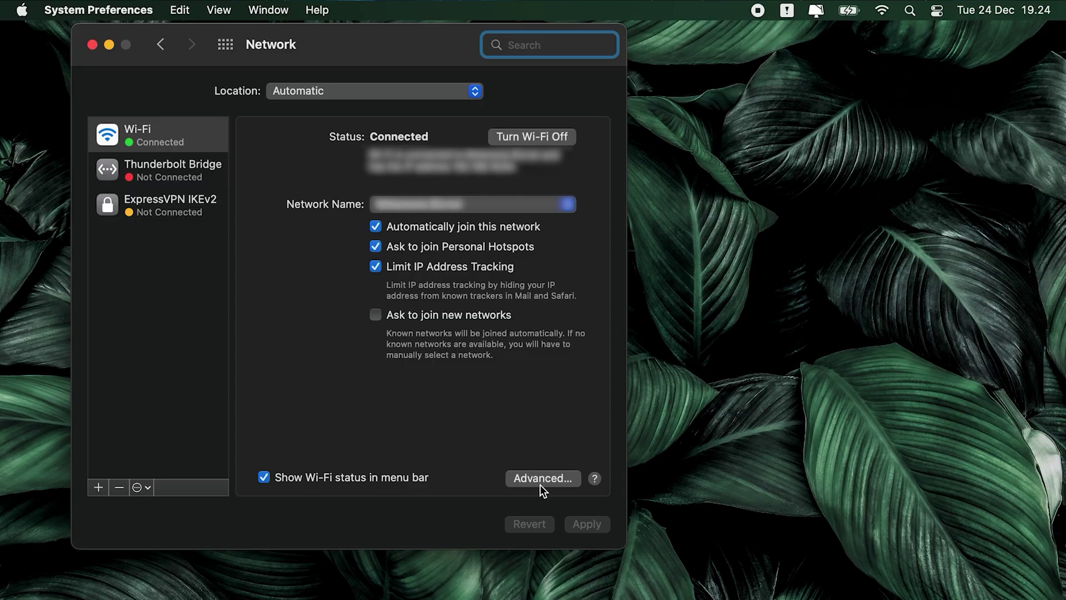
pyautogui.click(523, 481)
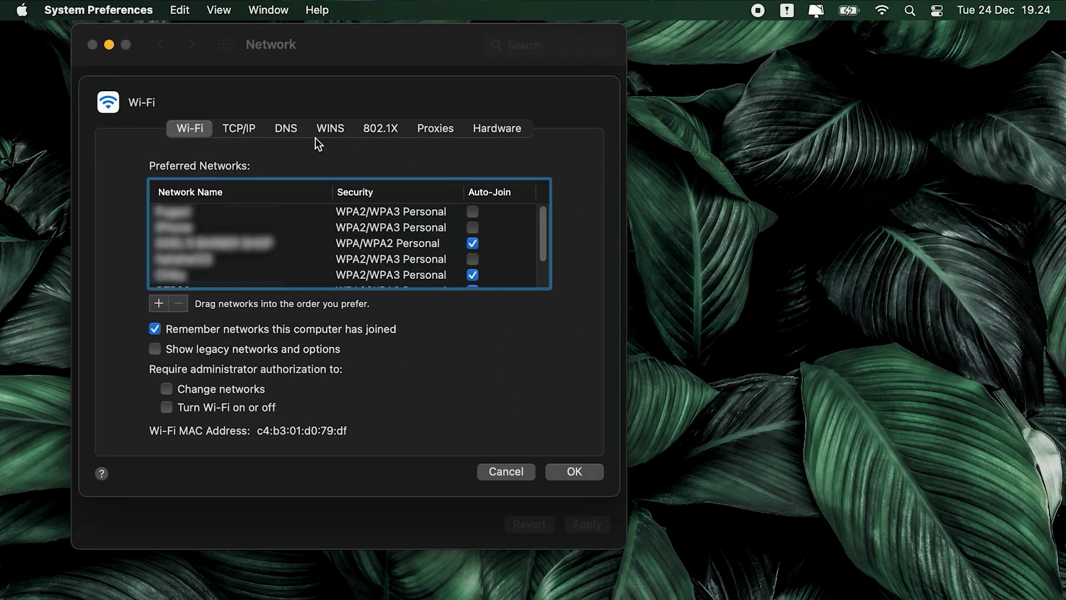
pyautogui.click(238, 129)
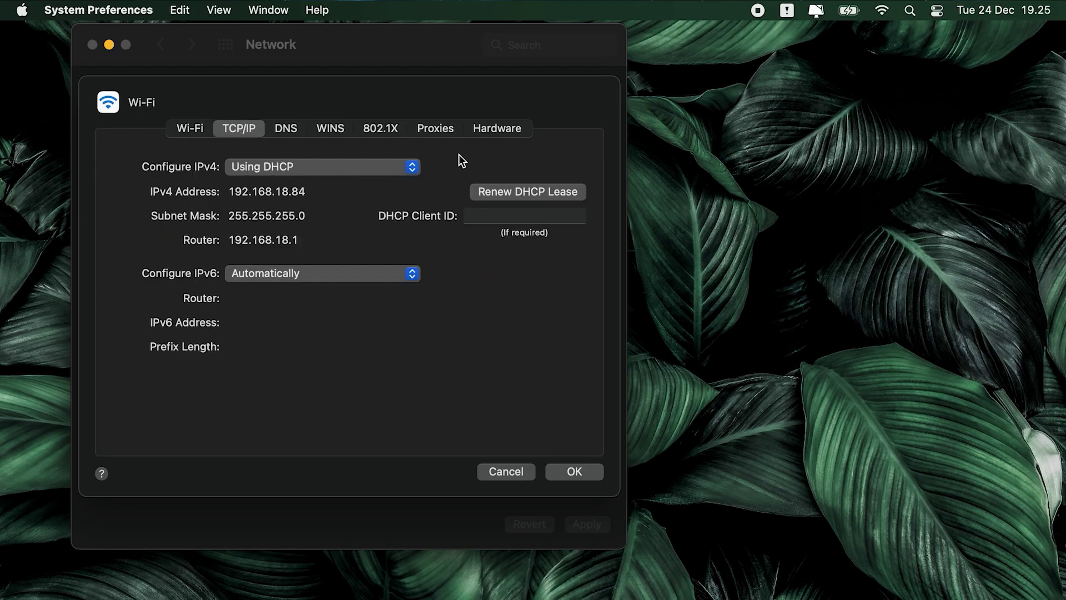
# - Configure IPv4 Manually with address 23.55.12.12 and apply it
pyautogui.click(414, 166)
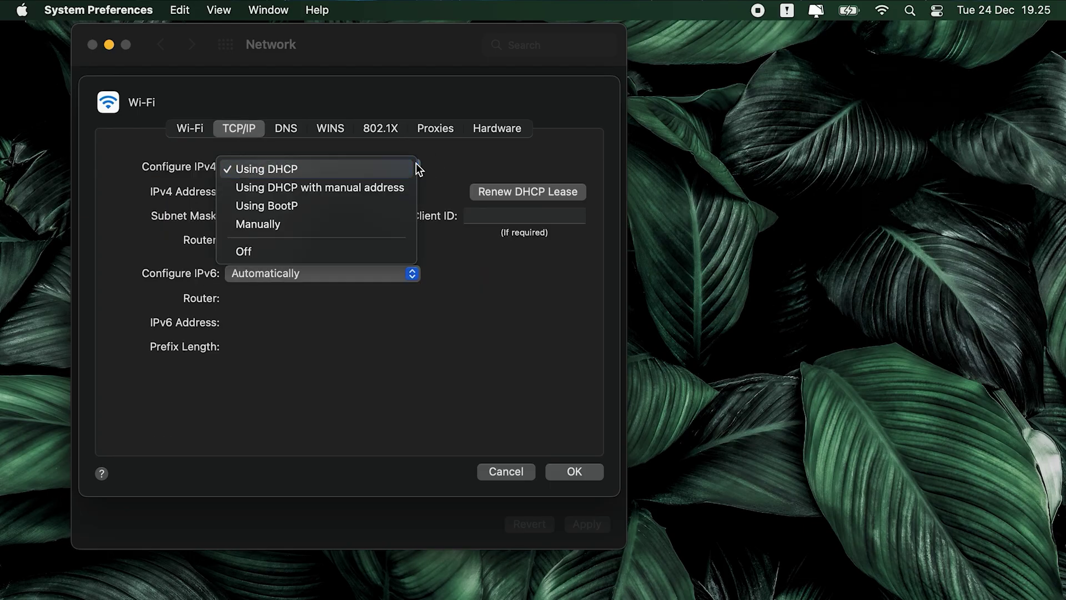
pyautogui.click(308, 228)
pyautogui.click(284, 195)
pyautogui.press('BackSpace')
pyautogui.press('BackSpace')
pyautogui.press('BackSpace')
pyautogui.press('BackSpace')
pyautogui.press('BackSpace')
pyautogui.press('BackSpace')
pyautogui.press('BackSpace')
pyautogui.write('23.55.12.12')
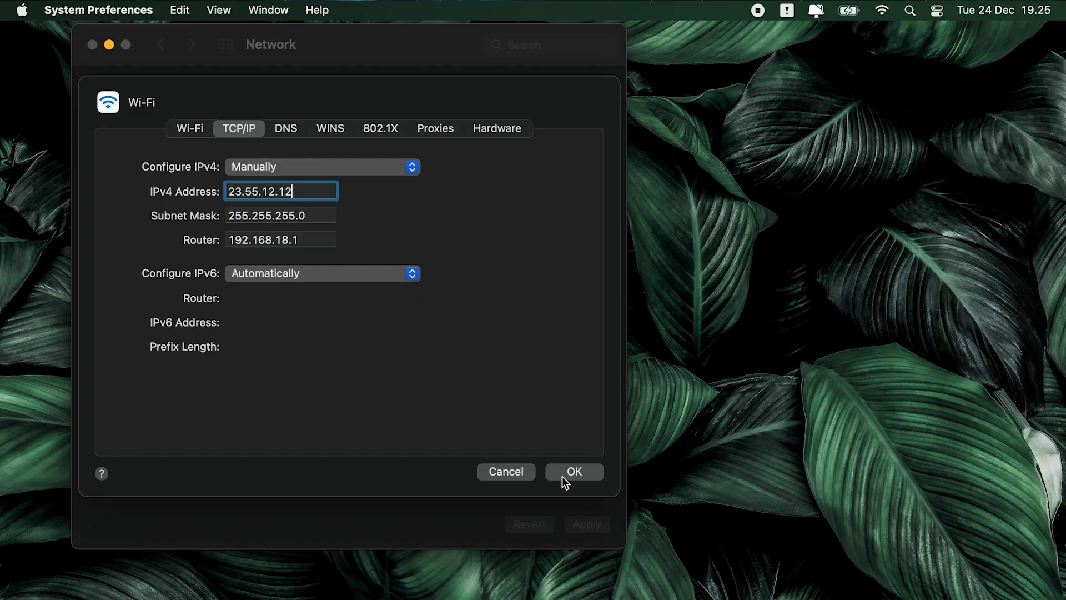
pyautogui.click(572, 472)
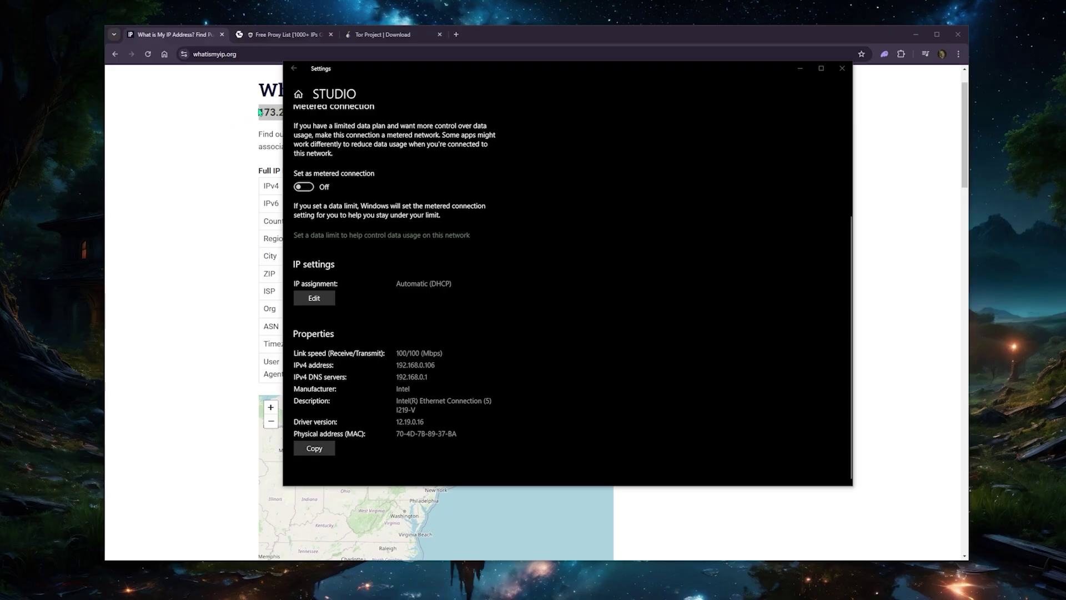
# - Switch Chrome to the geonode free proxy list tab
pyautogui.click(270, 38)
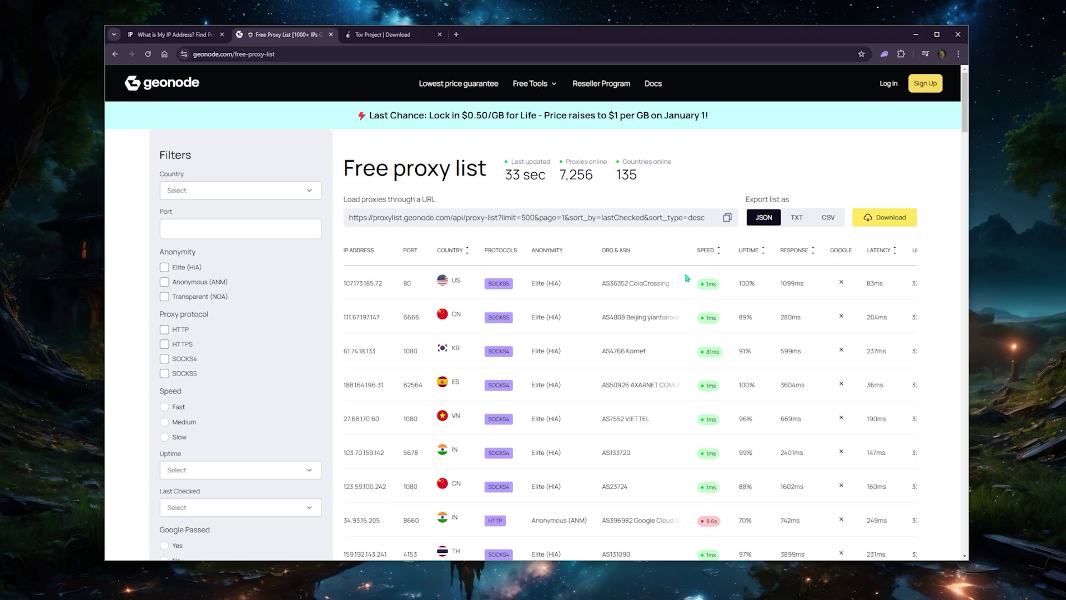
# - Scroll through the geonode proxy list, then move to the Tor Project download tab
pyautogui.scroll(-3, 629, 347)
pyautogui.scroll(3, 526, 344)
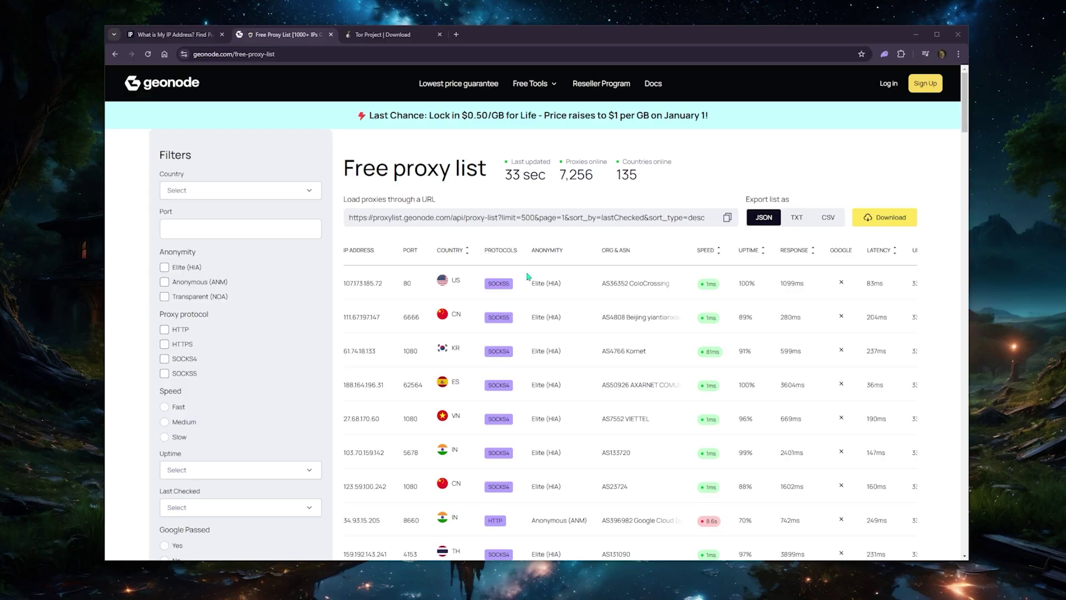
pyautogui.click(381, 35)
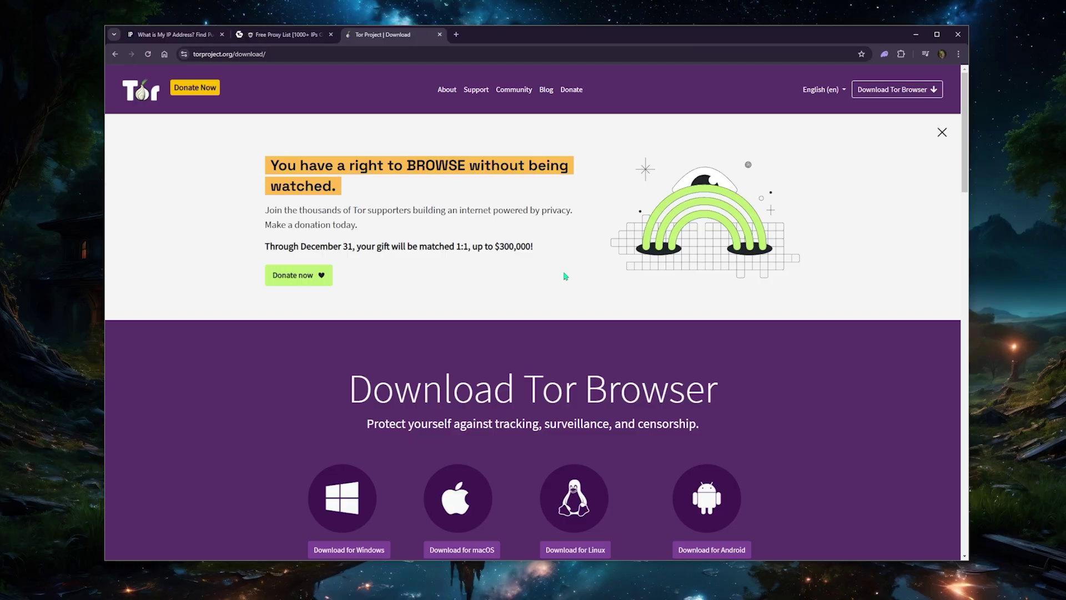
# - Return to the geonode Free Proxy List tab
pyautogui.click(314, 35)
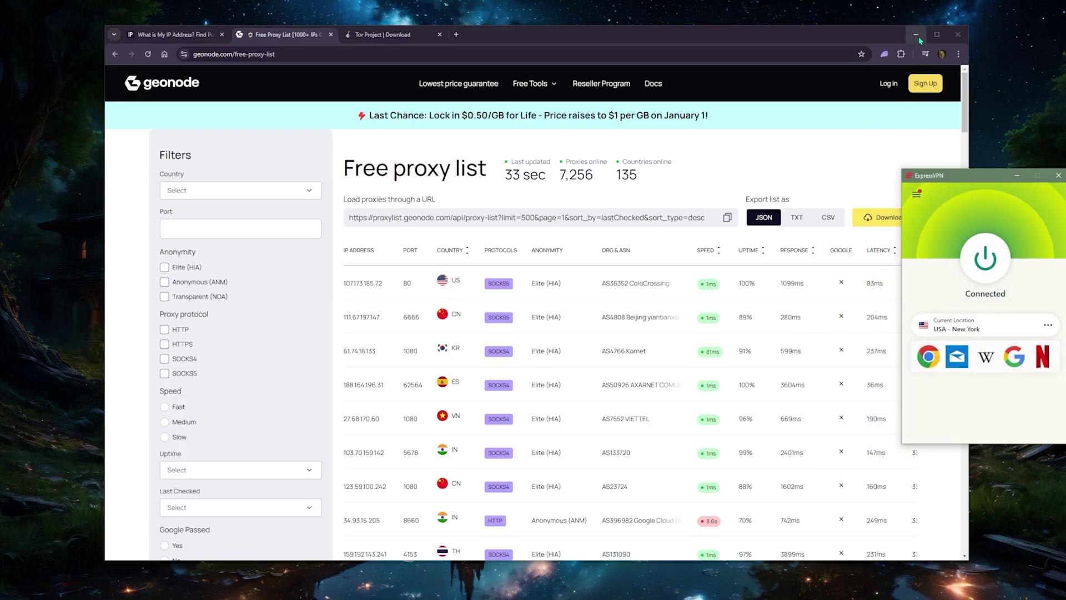
# - Place the browser on the left with the ExpressVPN window beside it, then refocus Chrome
pyautogui.moveTo(920, 40); pyautogui.dragTo(826, 36)
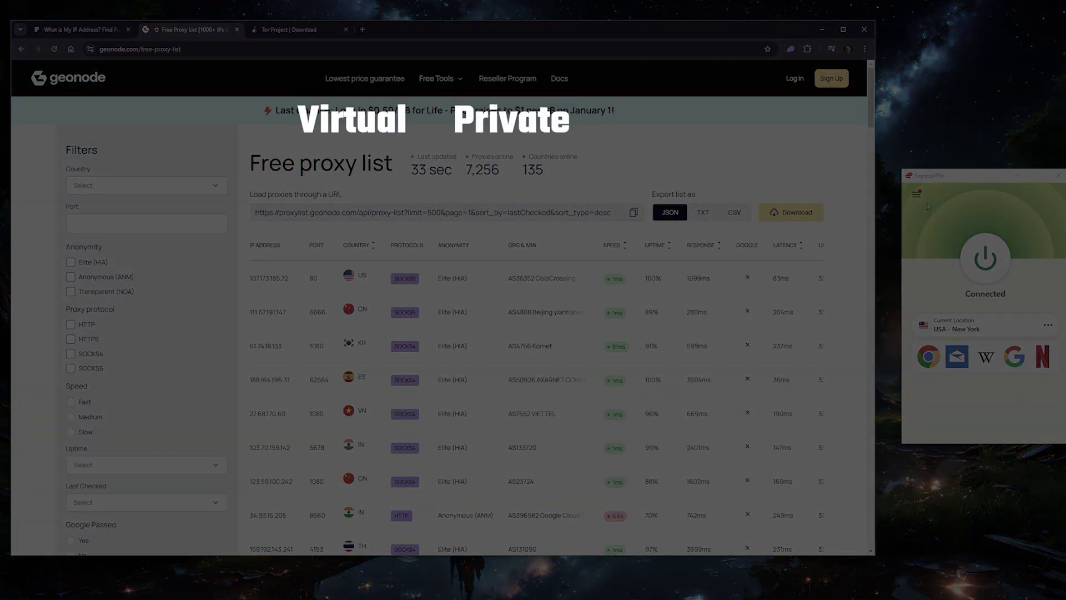
pyautogui.moveTo(979, 179); pyautogui.dragTo(976, 165)
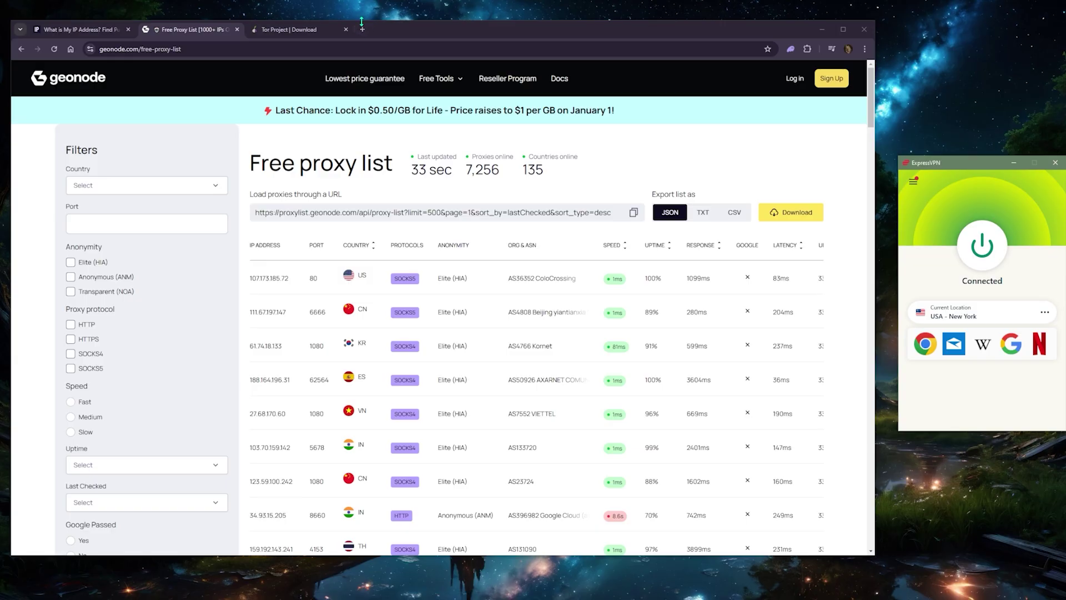
pyautogui.click(373, 37)
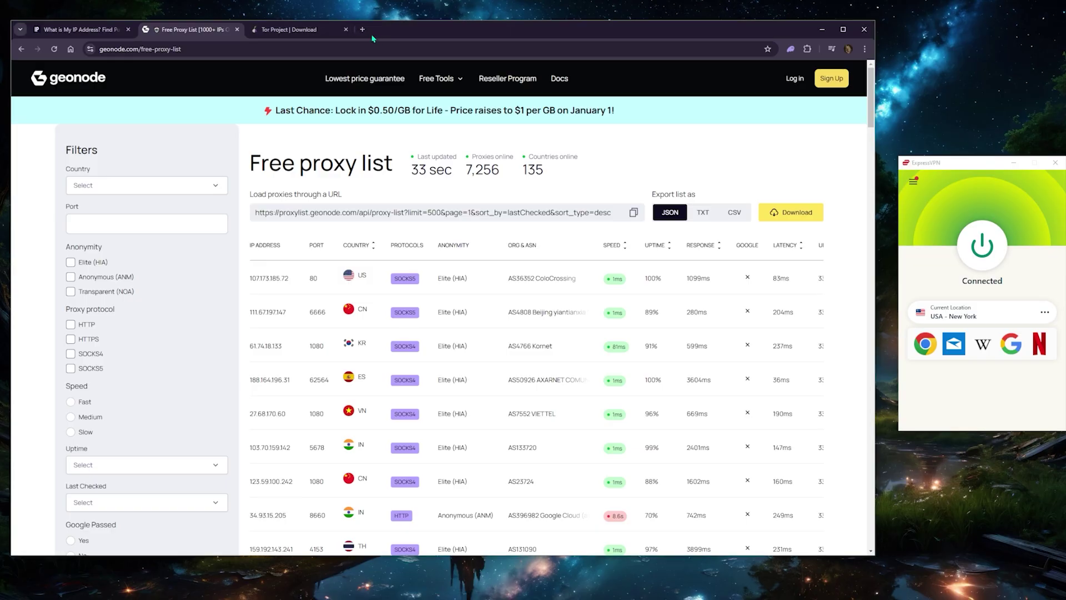
pyautogui.click(292, 37)
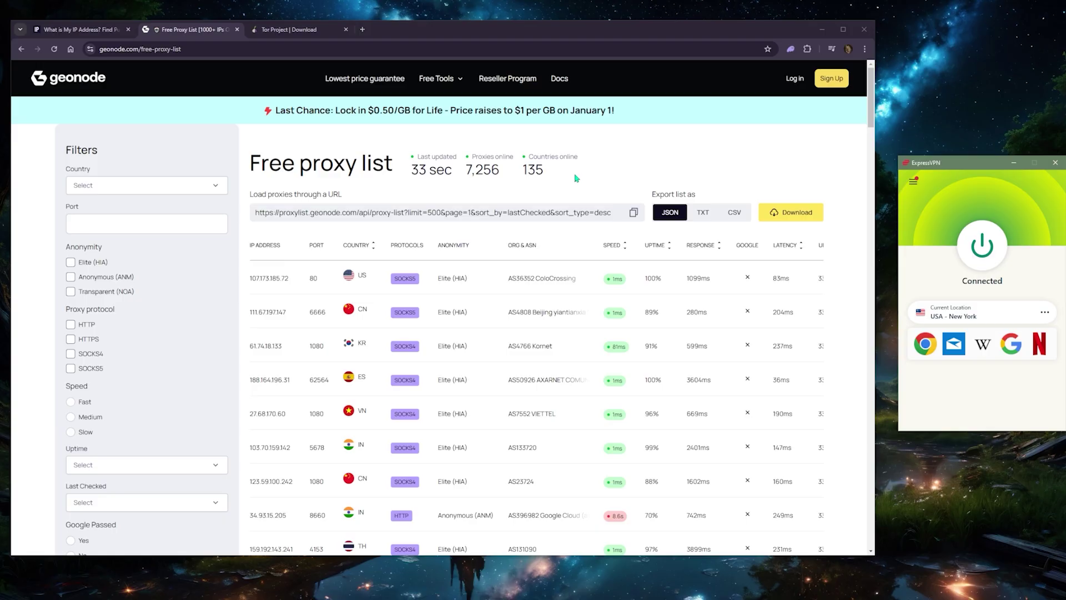
# - Disconnect ExpressVPN from USA - New York and reconnect it to Canada - Toronto
pyautogui.click(967, 255)
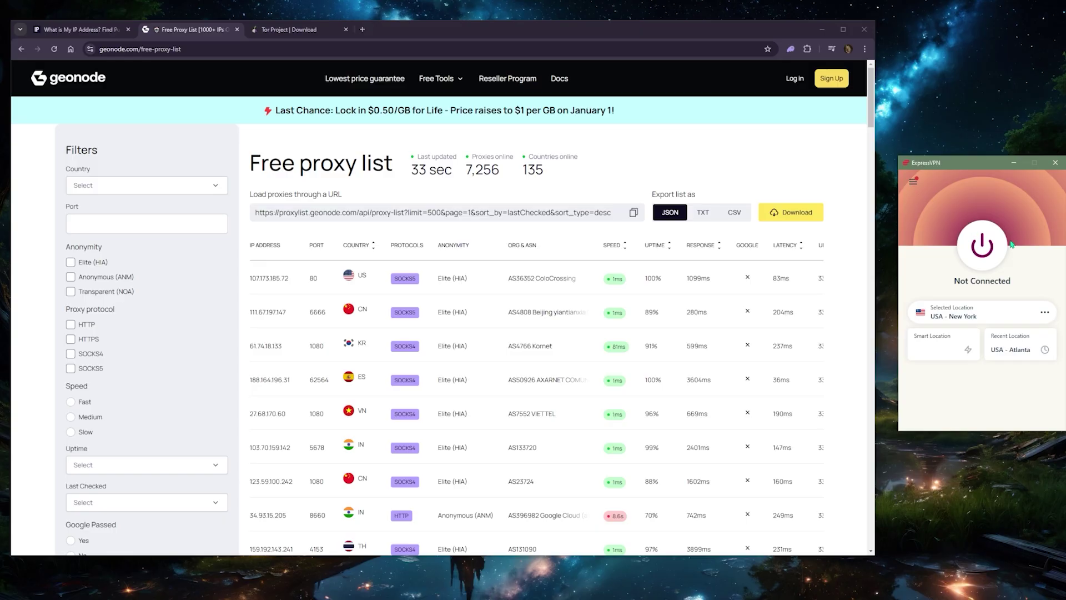
pyautogui.click(912, 181)
pyautogui.click(924, 212)
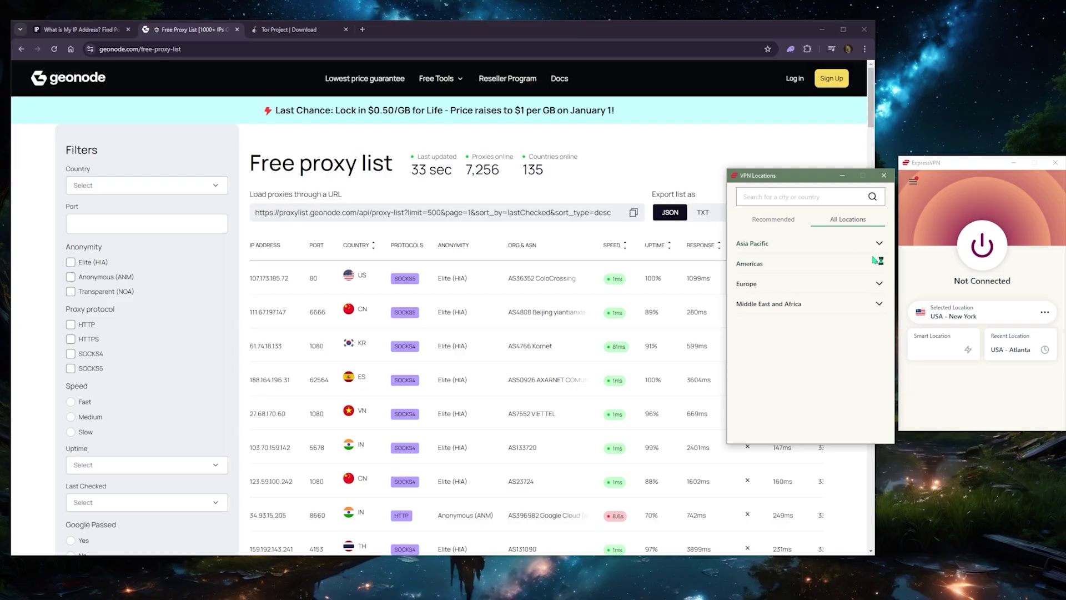
pyautogui.click(878, 262)
pyautogui.click(827, 303)
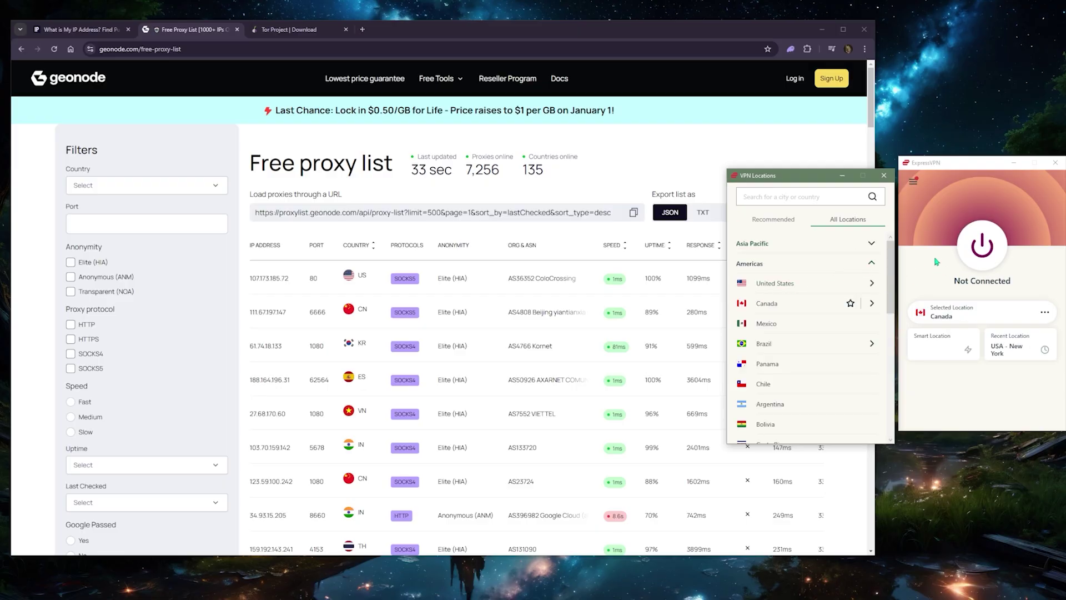
pyautogui.click(982, 245)
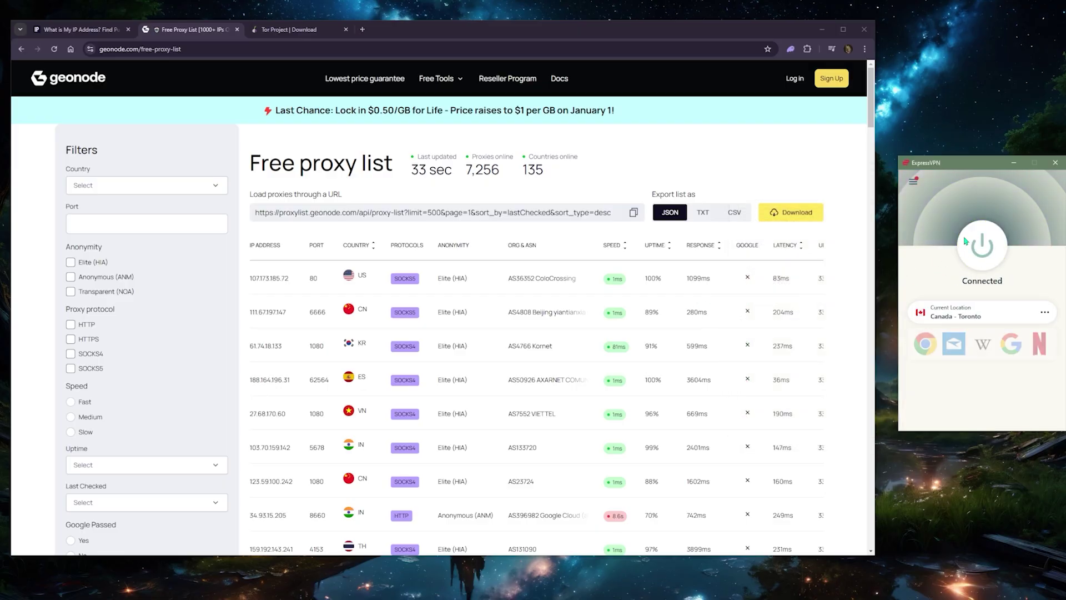
# - Reload WhatIsMyIP.org to confirm the new IP 216.73.162.79 in Toronto via Bandito Networks
pyautogui.click(79, 31)
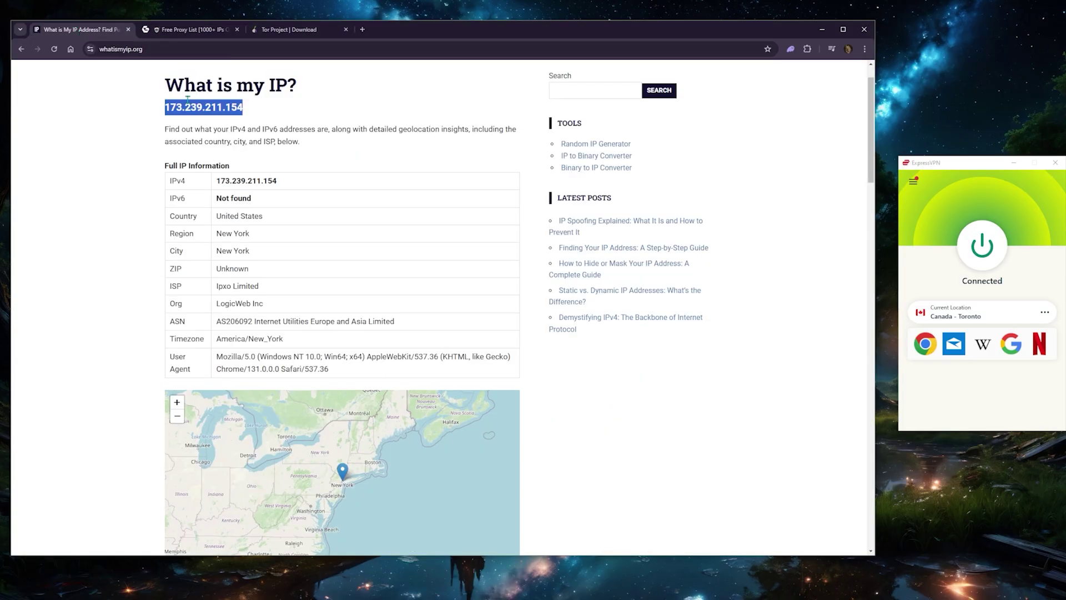
pyautogui.scroll(1, 195, 141)
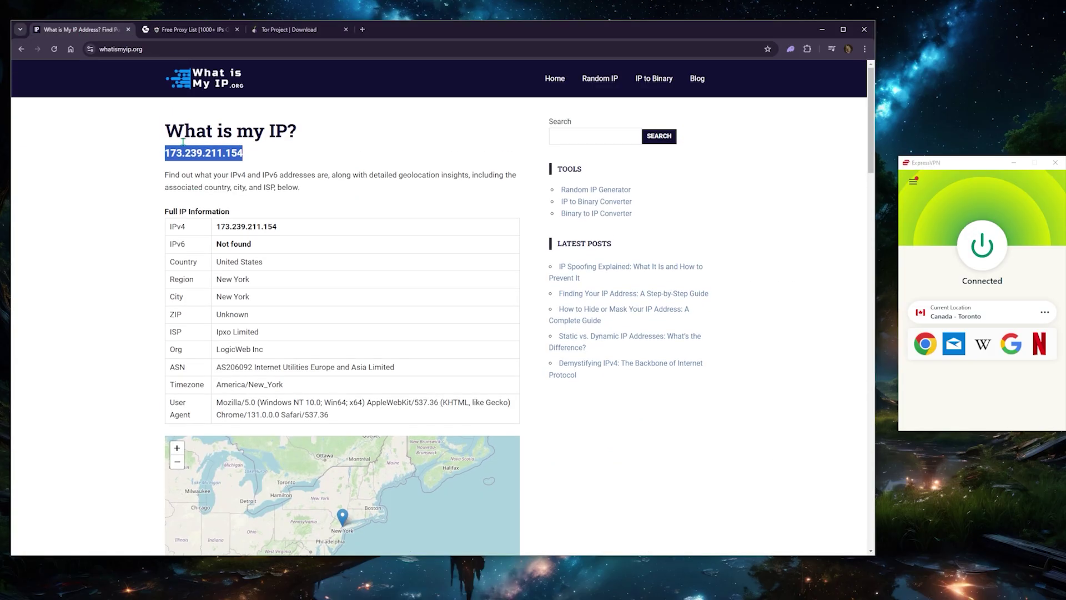
pyautogui.click(55, 51)
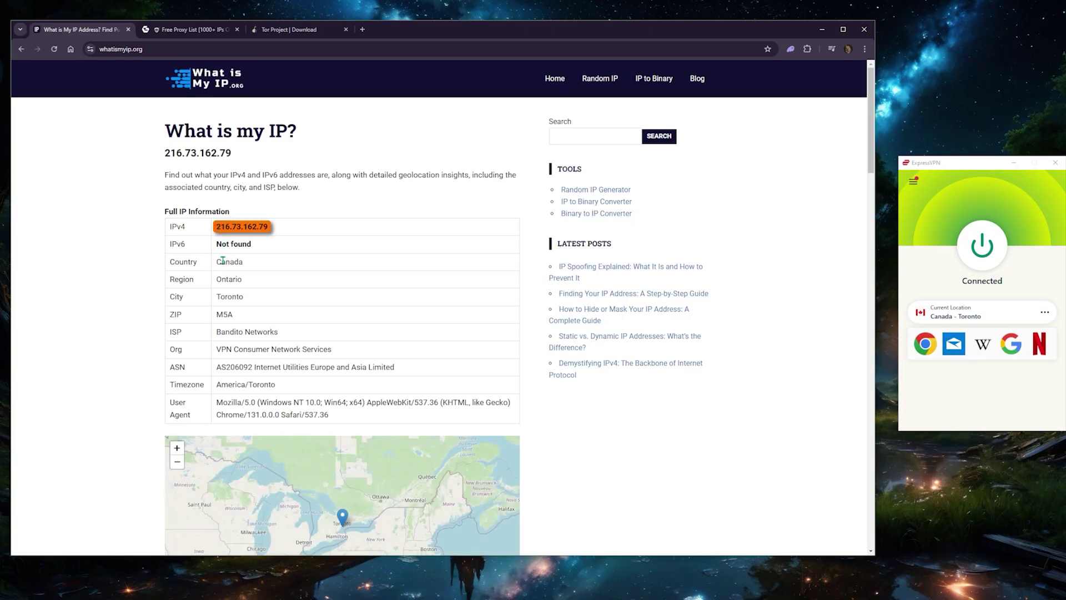
pyautogui.scroll(-1, 222, 261)
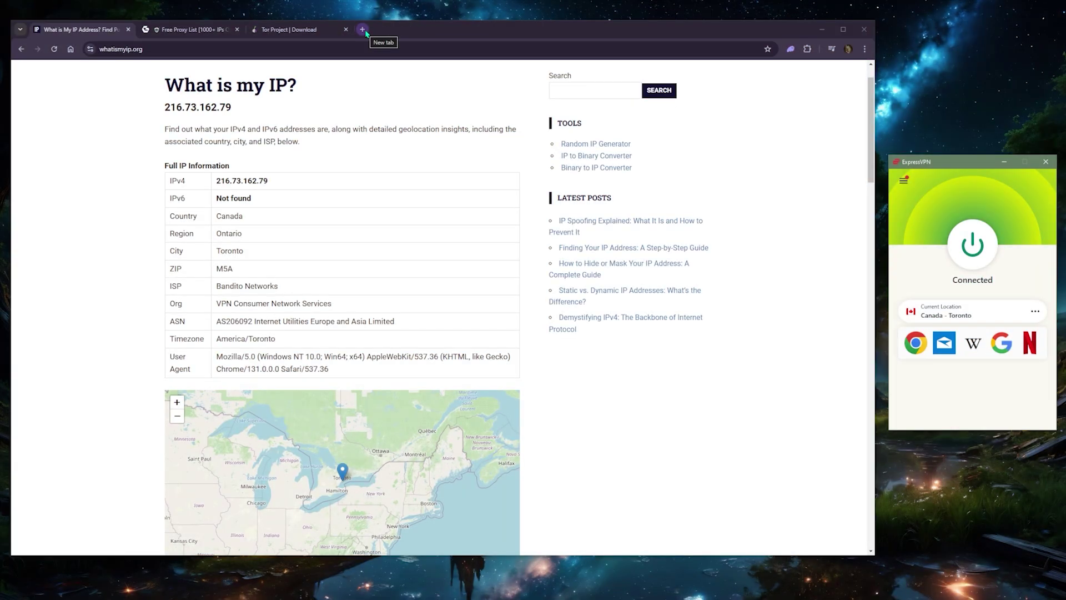
# - Open netflix.com/browse in a new tab and find the Top 10 Movies in Canada Today row
pyautogui.click(362, 29)
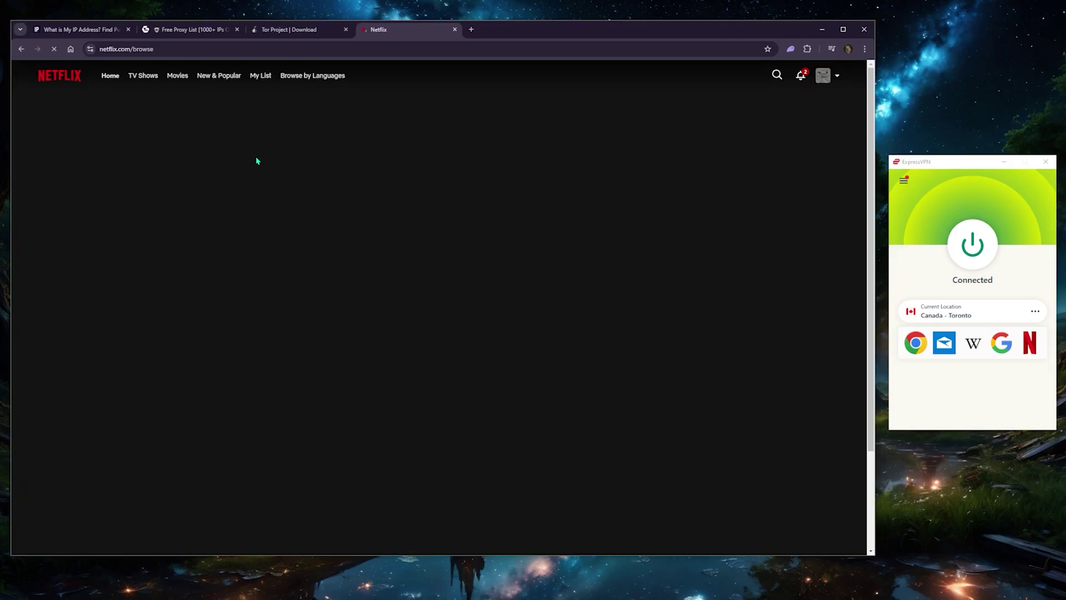
pyautogui.scroll(-5, 280, 183)
pyautogui.scroll(-10, 272, 186)
pyautogui.scroll(-1, 262, 183)
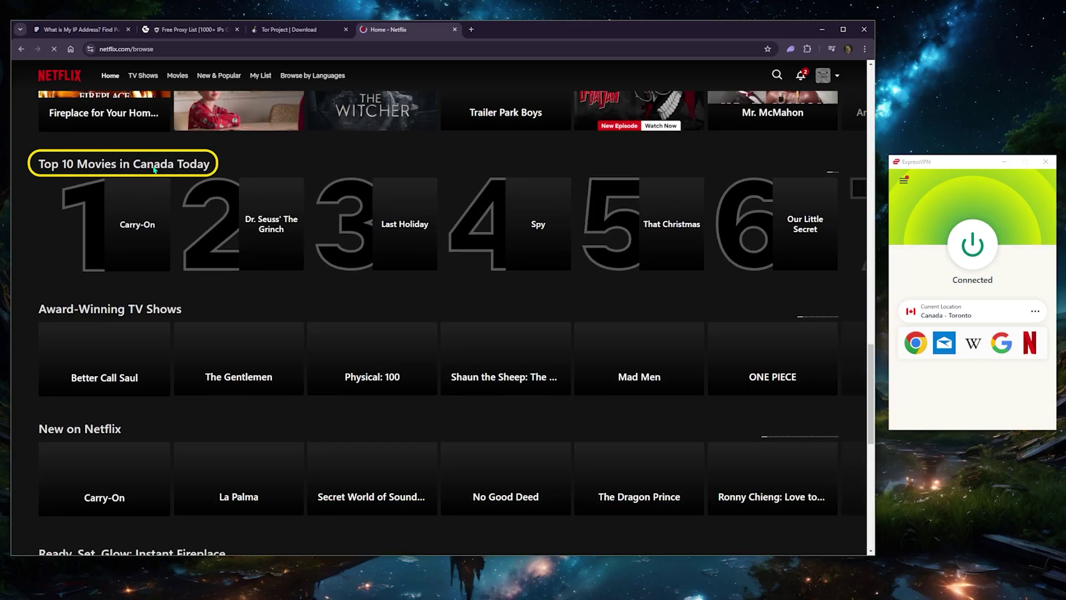
pyautogui.moveTo(268, 191)
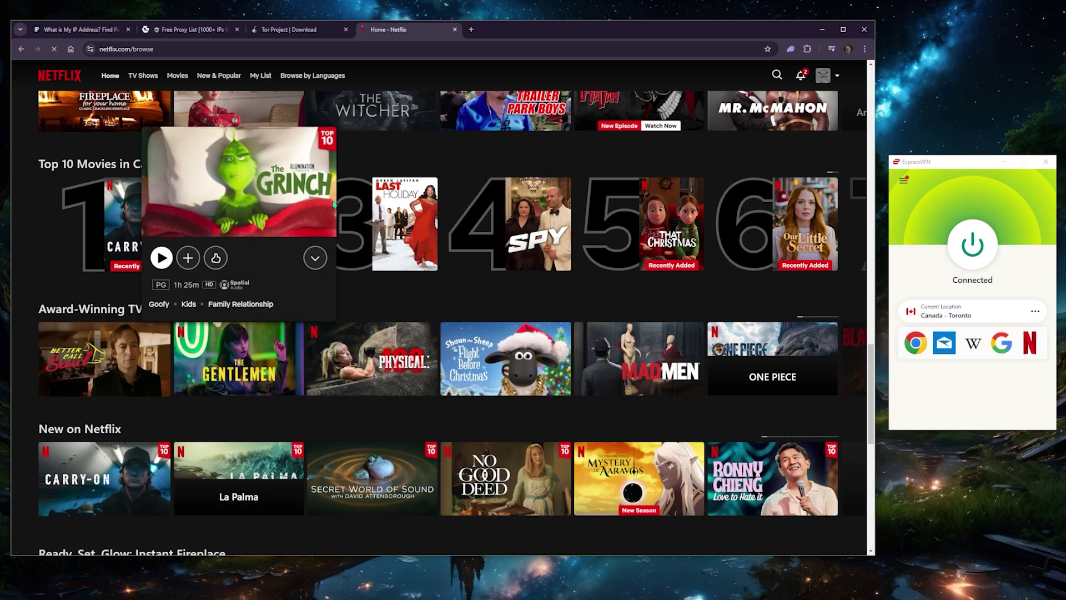
pyautogui.scroll(1, 433, 211)
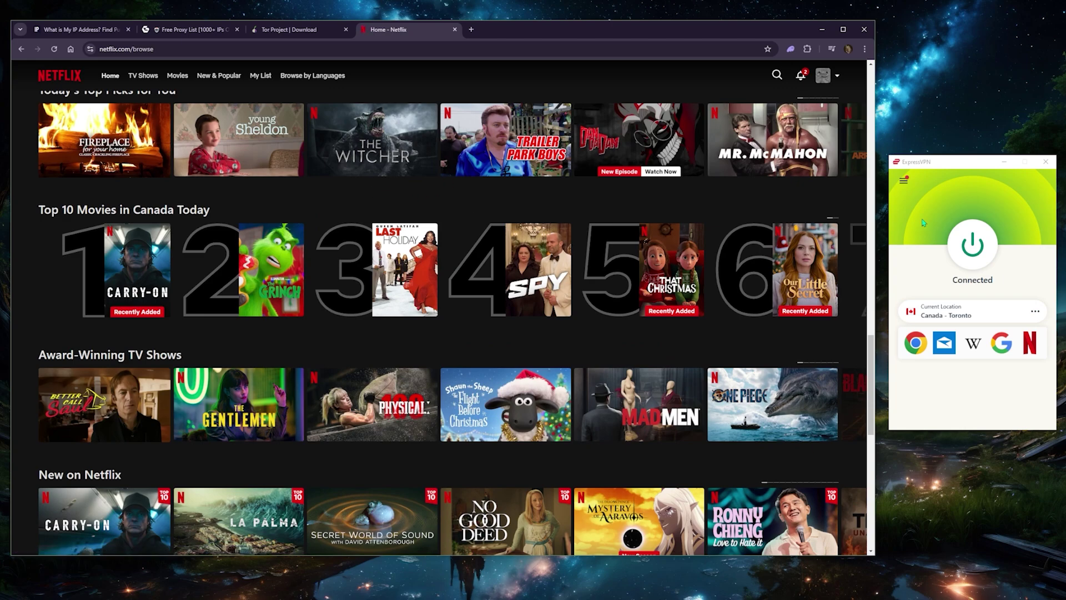
pyautogui.click(927, 194)
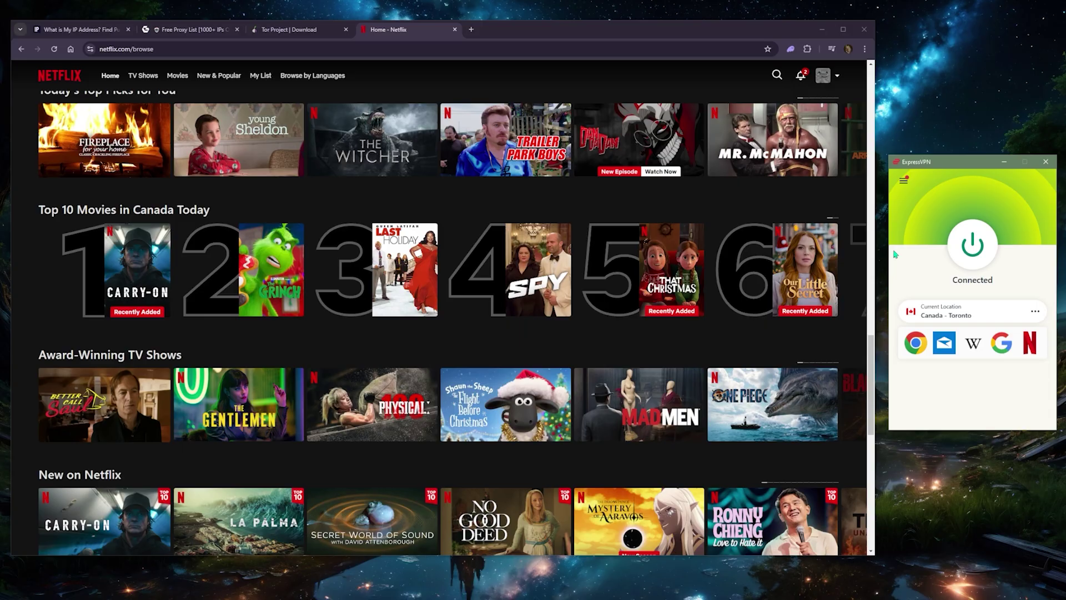
# - Switch between the Free Proxy List and Tor Project download tabs, ending on the proxy list
pyautogui.click(189, 30)
pyautogui.click(272, 32)
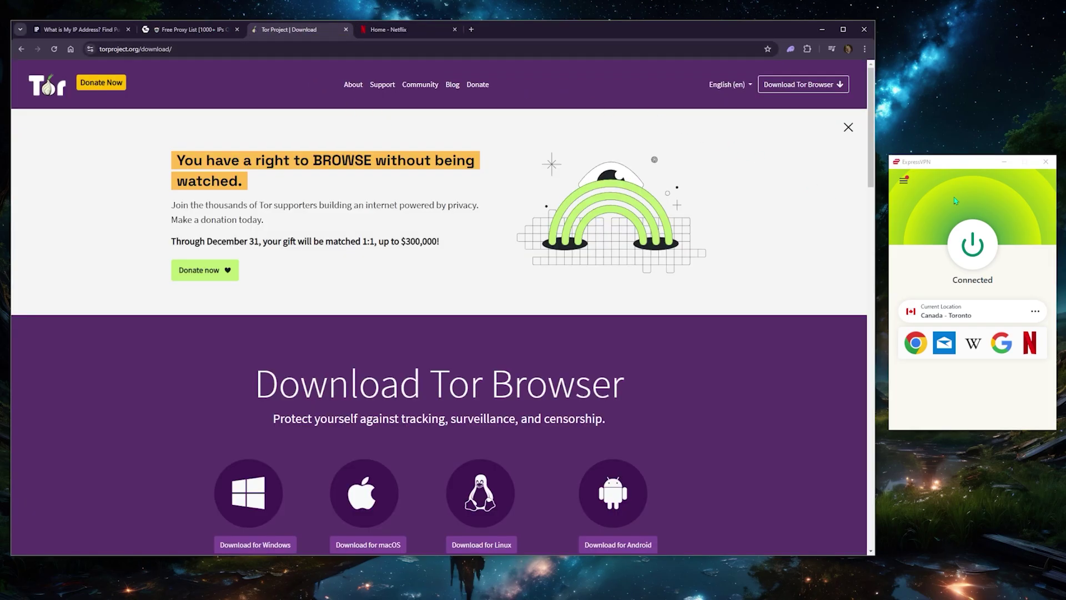
pyautogui.click(284, 32)
pyautogui.click(189, 29)
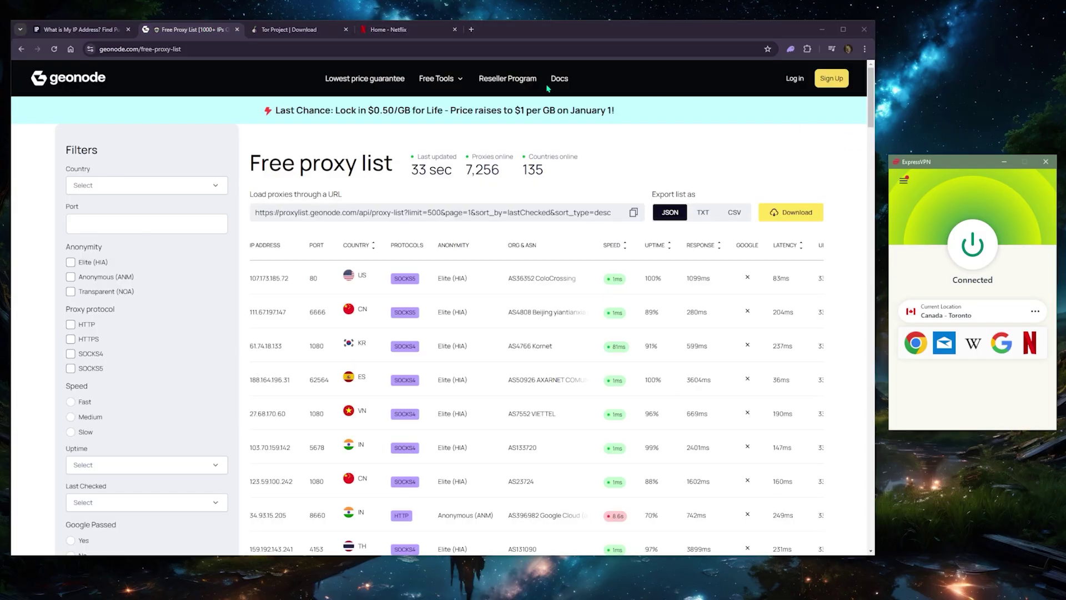
pyautogui.click(290, 32)
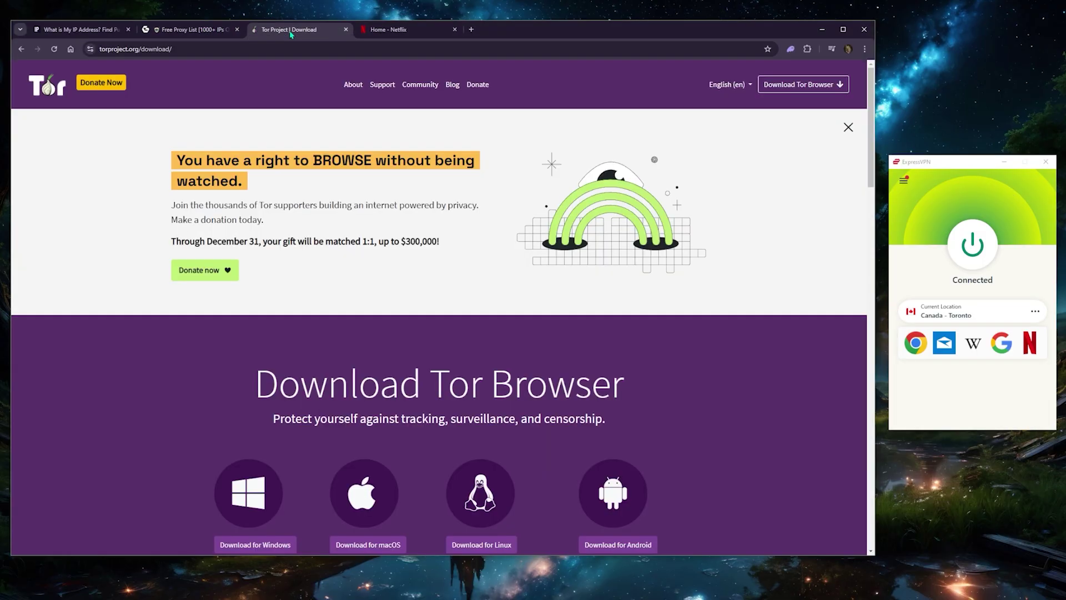
pyautogui.hotkey('ctrl', 'shift', 'Tab')
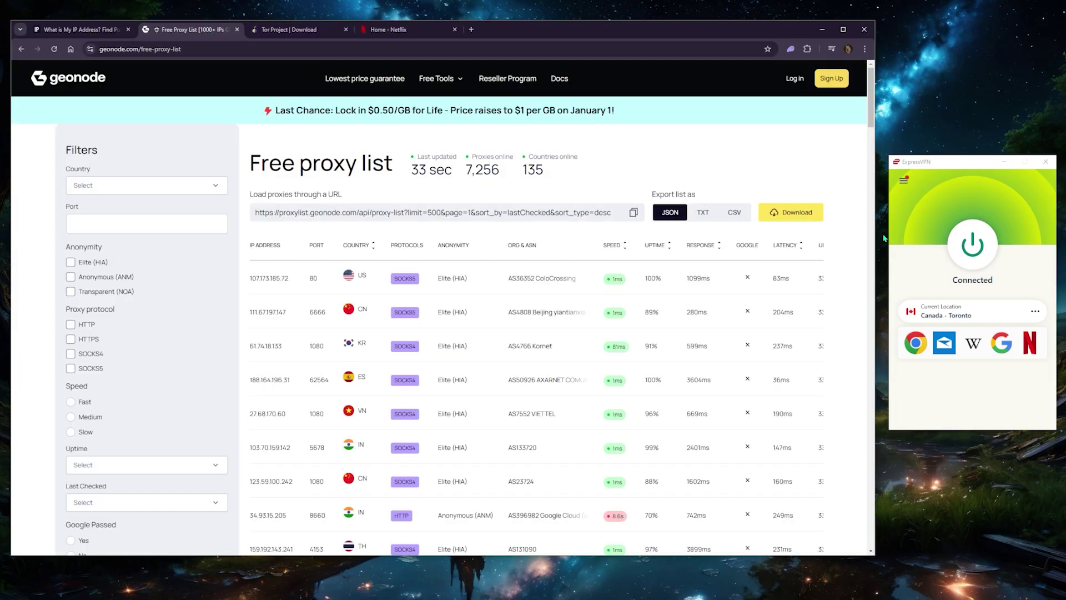
# - Nudge the ExpressVPN window, still connected to Canada - Toronto, slightly left
pyautogui.click(938, 197)
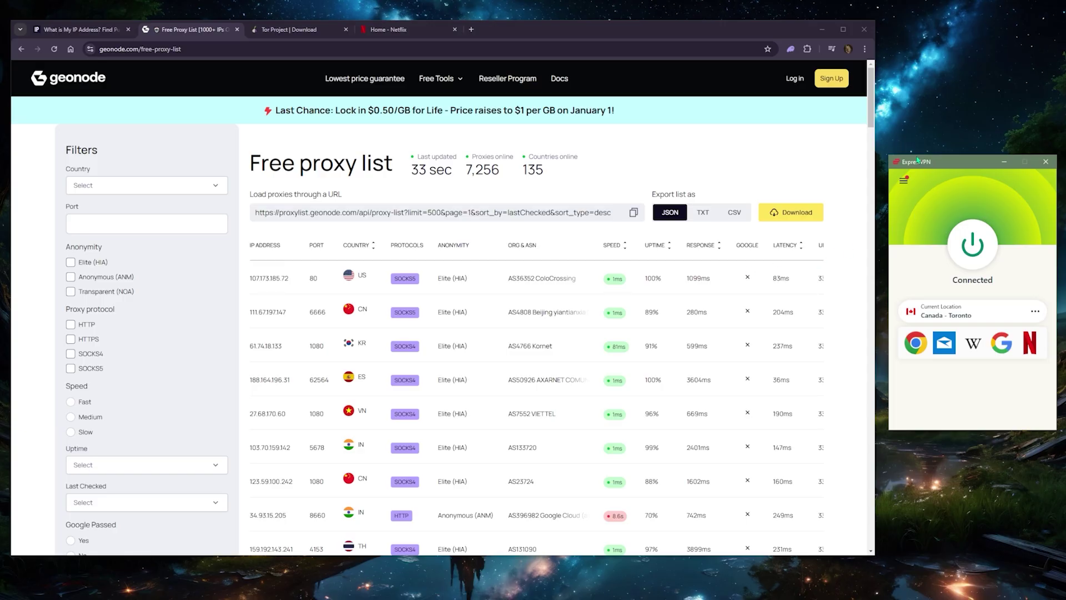
pyautogui.moveTo(914, 159); pyautogui.dragTo(903, 156)
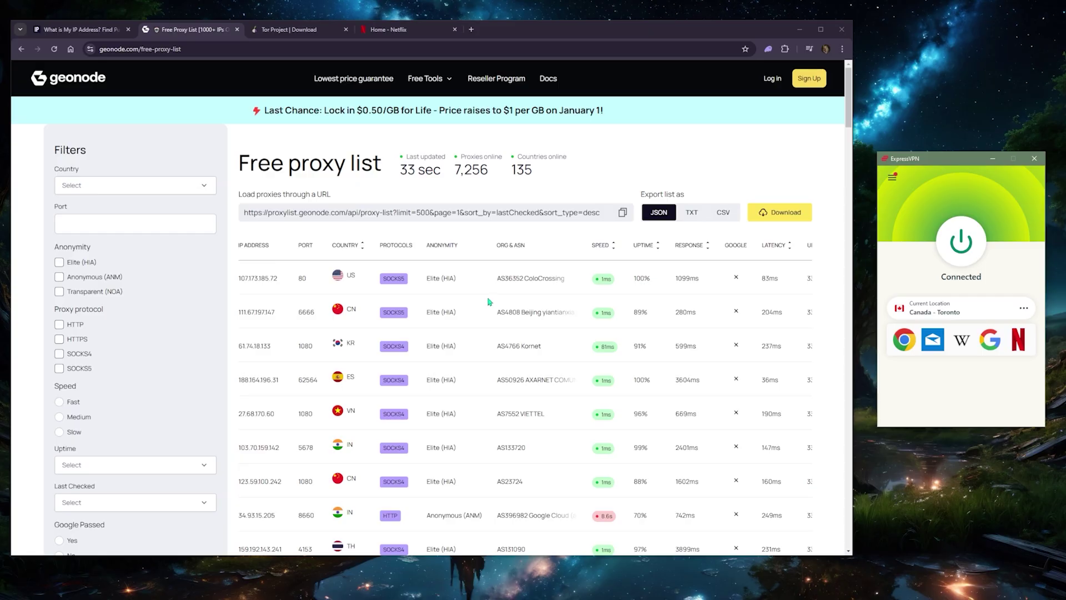
pyautogui.scroll(-2, 489, 302)
pyautogui.scroll(2, 488, 303)
pyautogui.scroll(-4, 482, 314)
pyautogui.scroll(4, 494, 314)
# - Go to the Tor Browser download page and scroll down through it
pyautogui.click(291, 30)
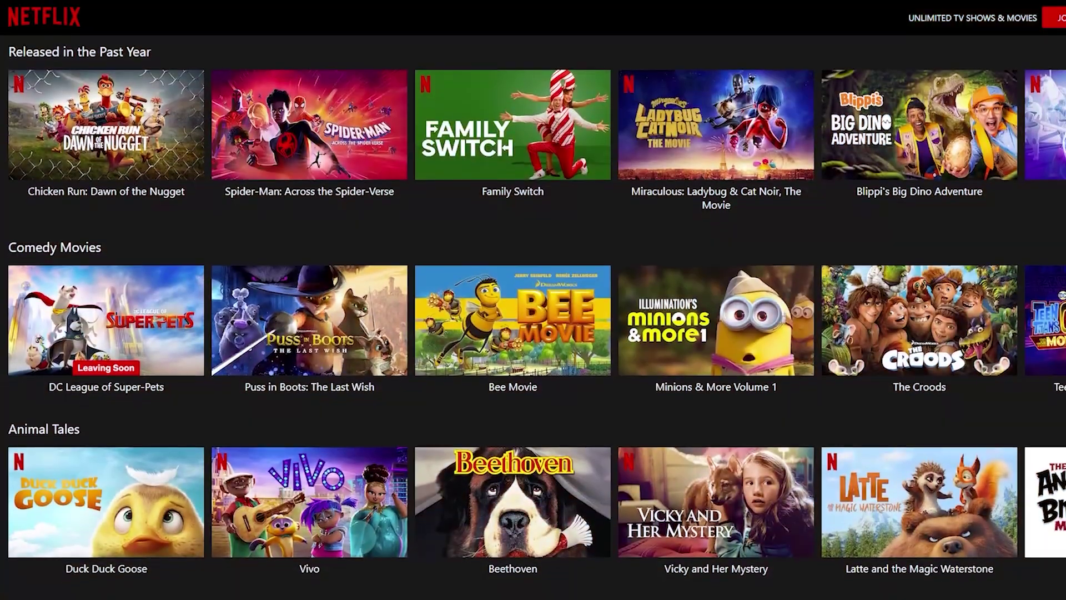
pyautogui.scroll(-1, 533, 311)
pyautogui.scroll(-1, 533, 311)
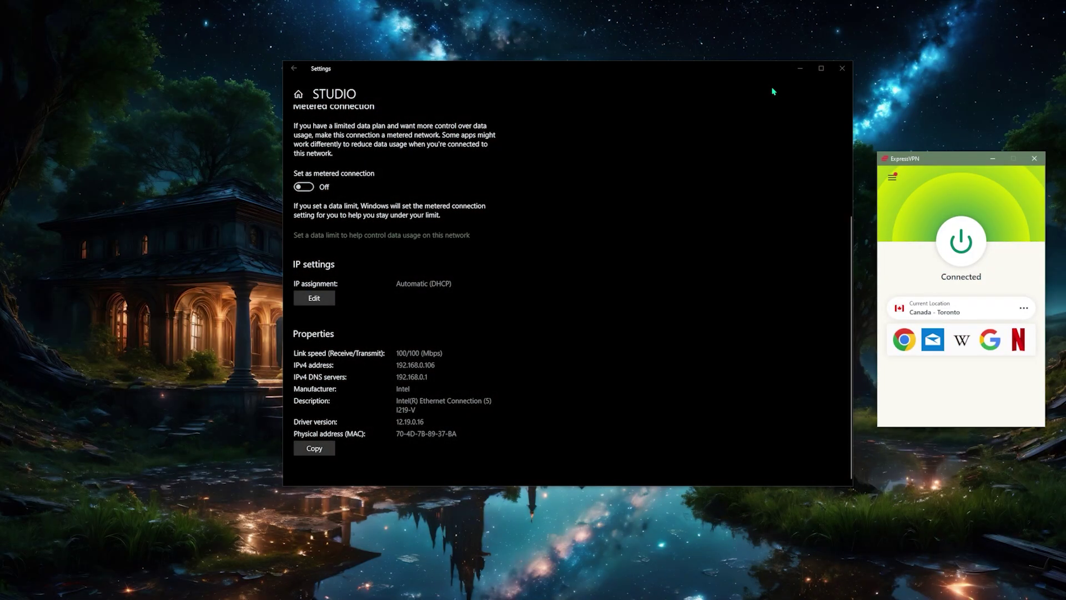
# - Close the network Settings window and reposition the NordVPN window showing Not Connected
pyautogui.click(842, 69)
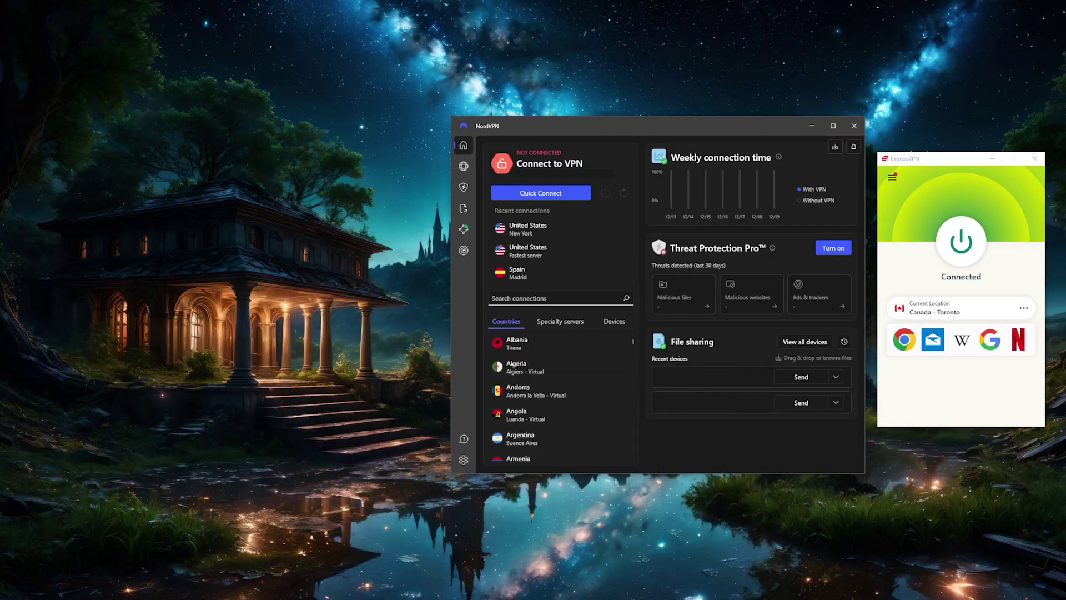
pyautogui.moveTo(621, 131); pyautogui.dragTo(617, 126)
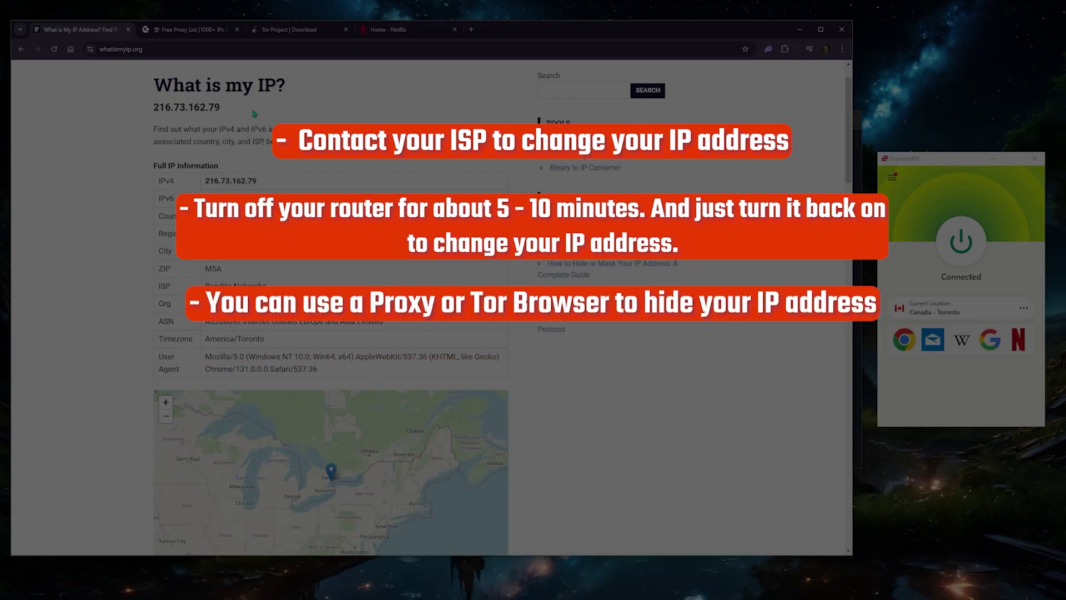
# - Move past the Free Proxy List tab to the Tor Browser download page
pyautogui.click(217, 29)
pyautogui.click(302, 30)
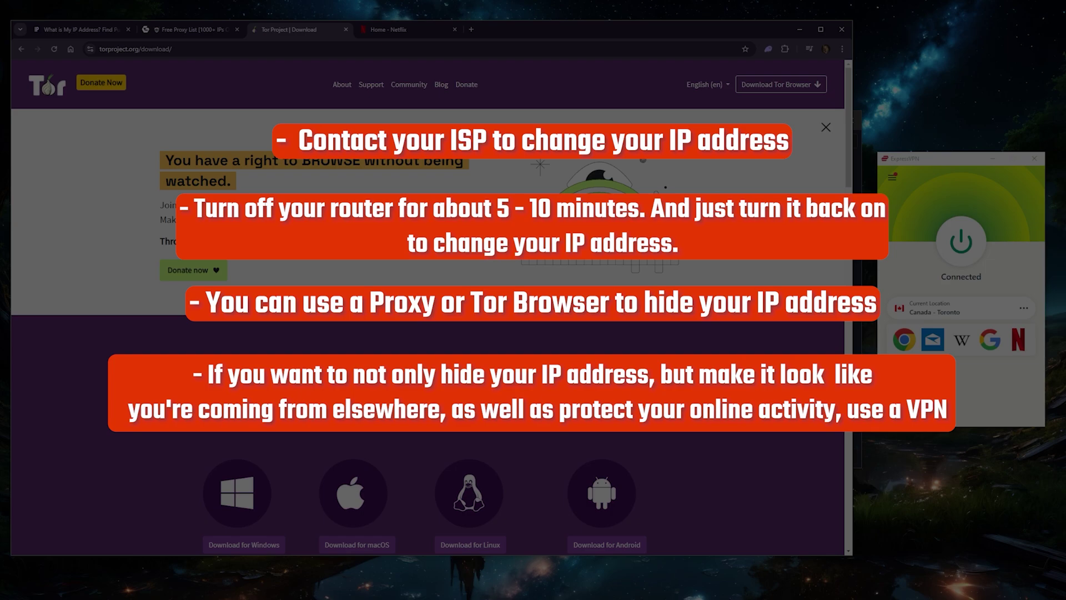
pyautogui.click(922, 203)
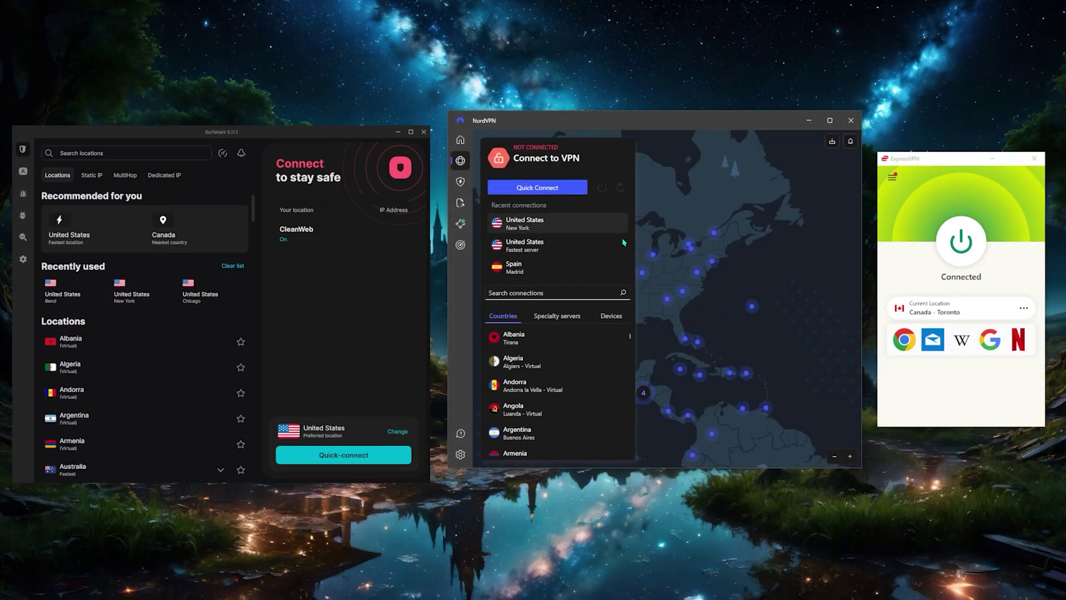
pyautogui.scroll(-2, 722, 234)
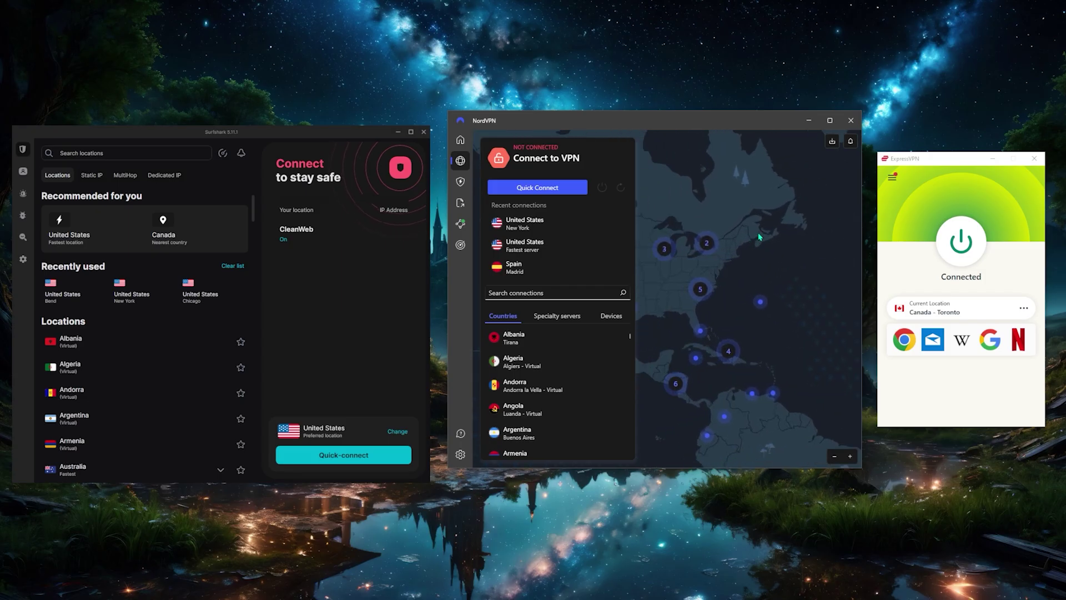
pyautogui.moveTo(769, 230); pyautogui.dragTo(713, 294)
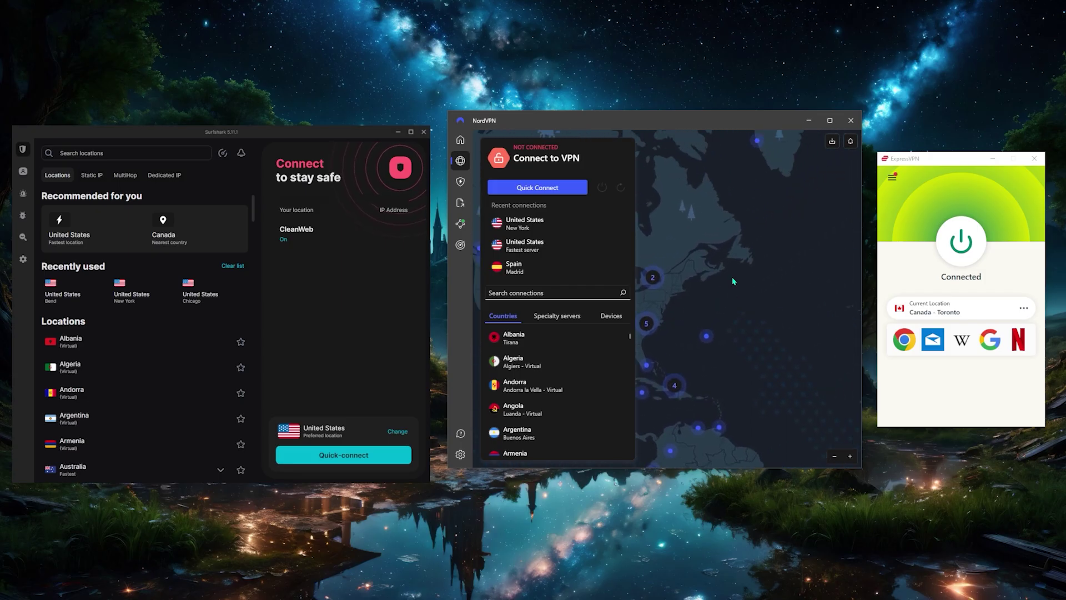